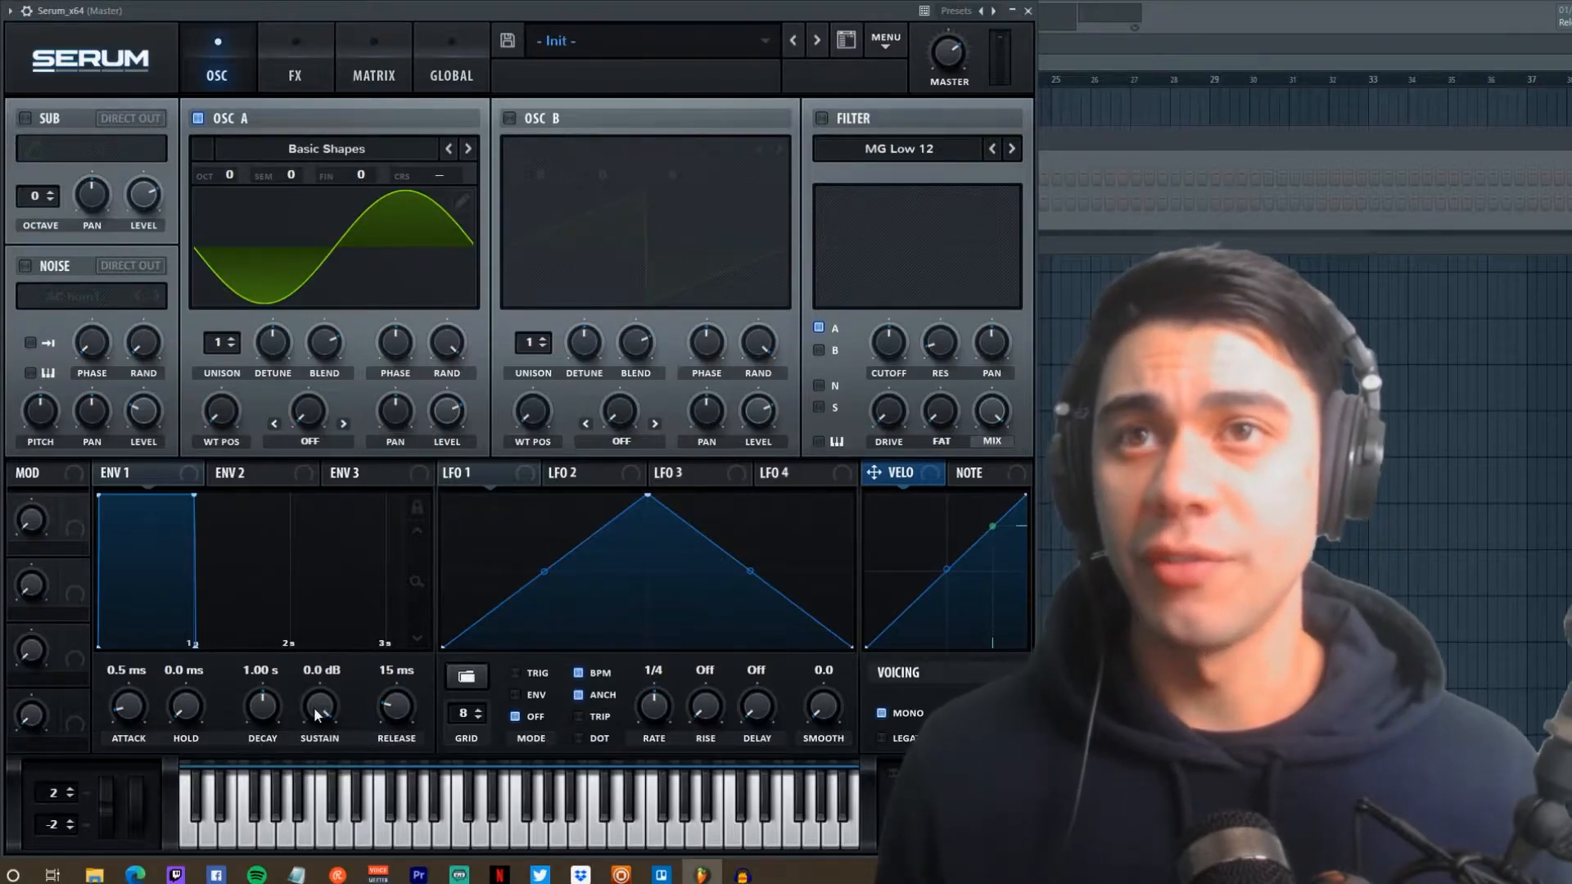
Step: Give ENV 1 -inf sustain, an 87 ms hold and an 836 ms decay, then audition a note
drag(321, 717, 321, 811)
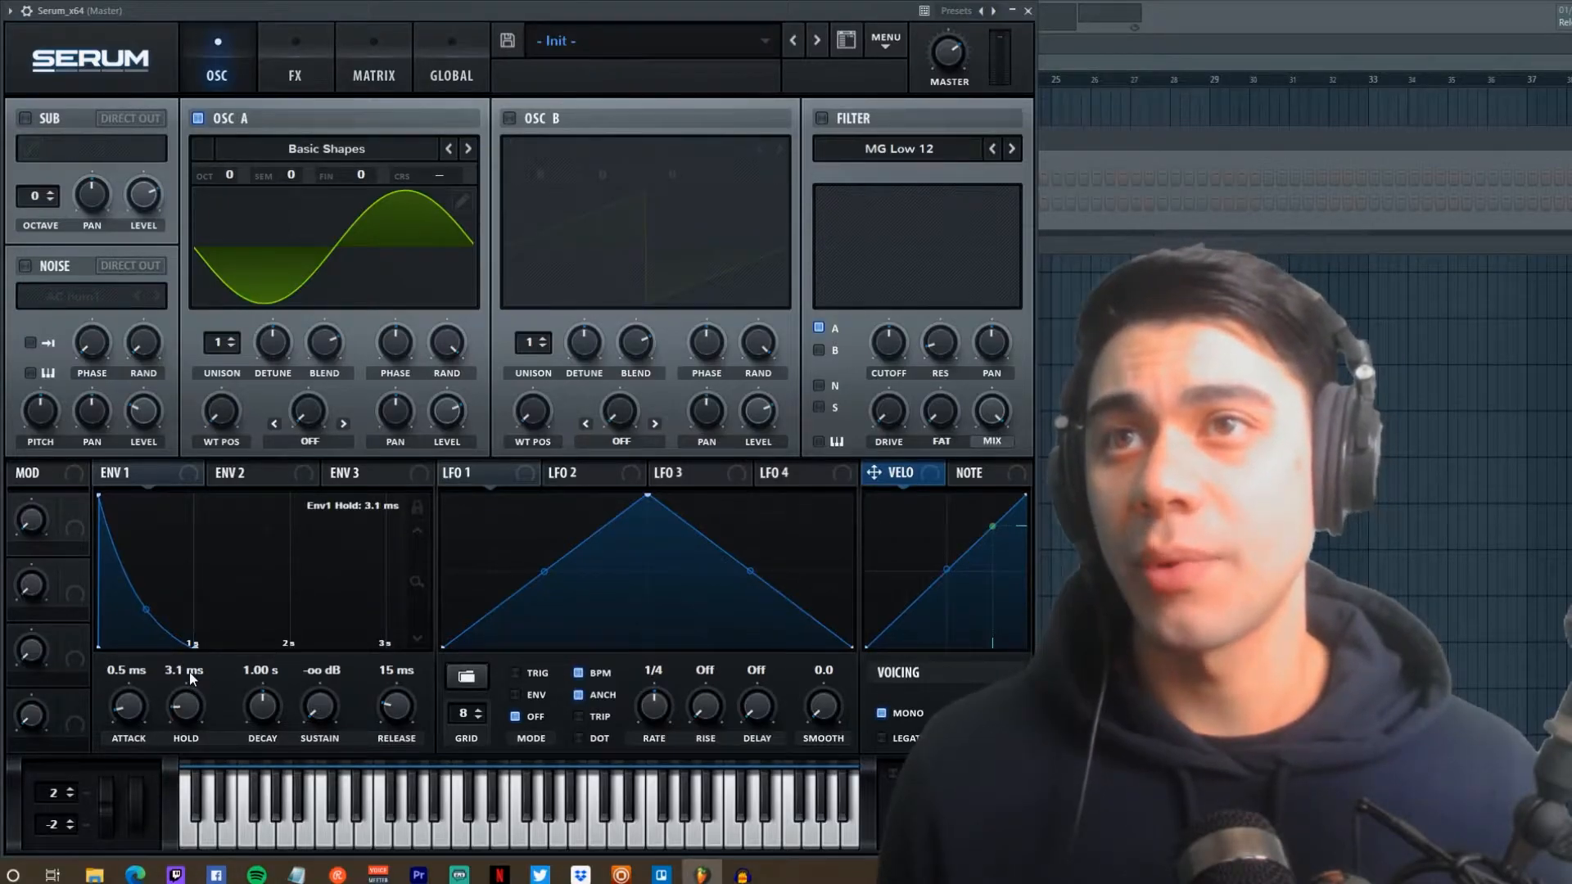
drag(189, 676, 207, 721)
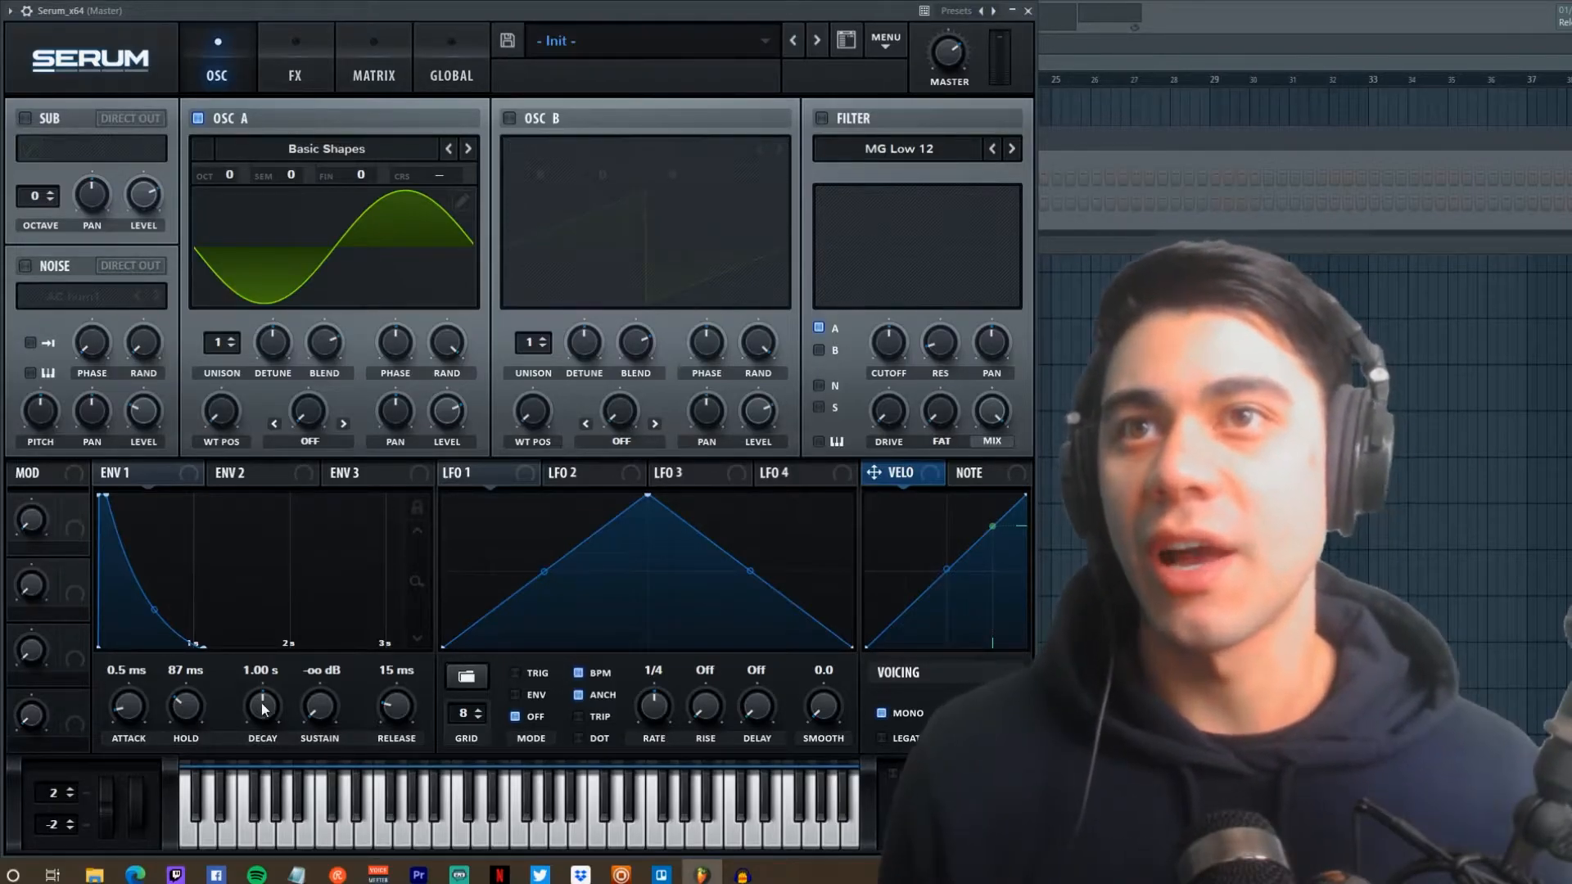
drag(263, 718, 255, 714)
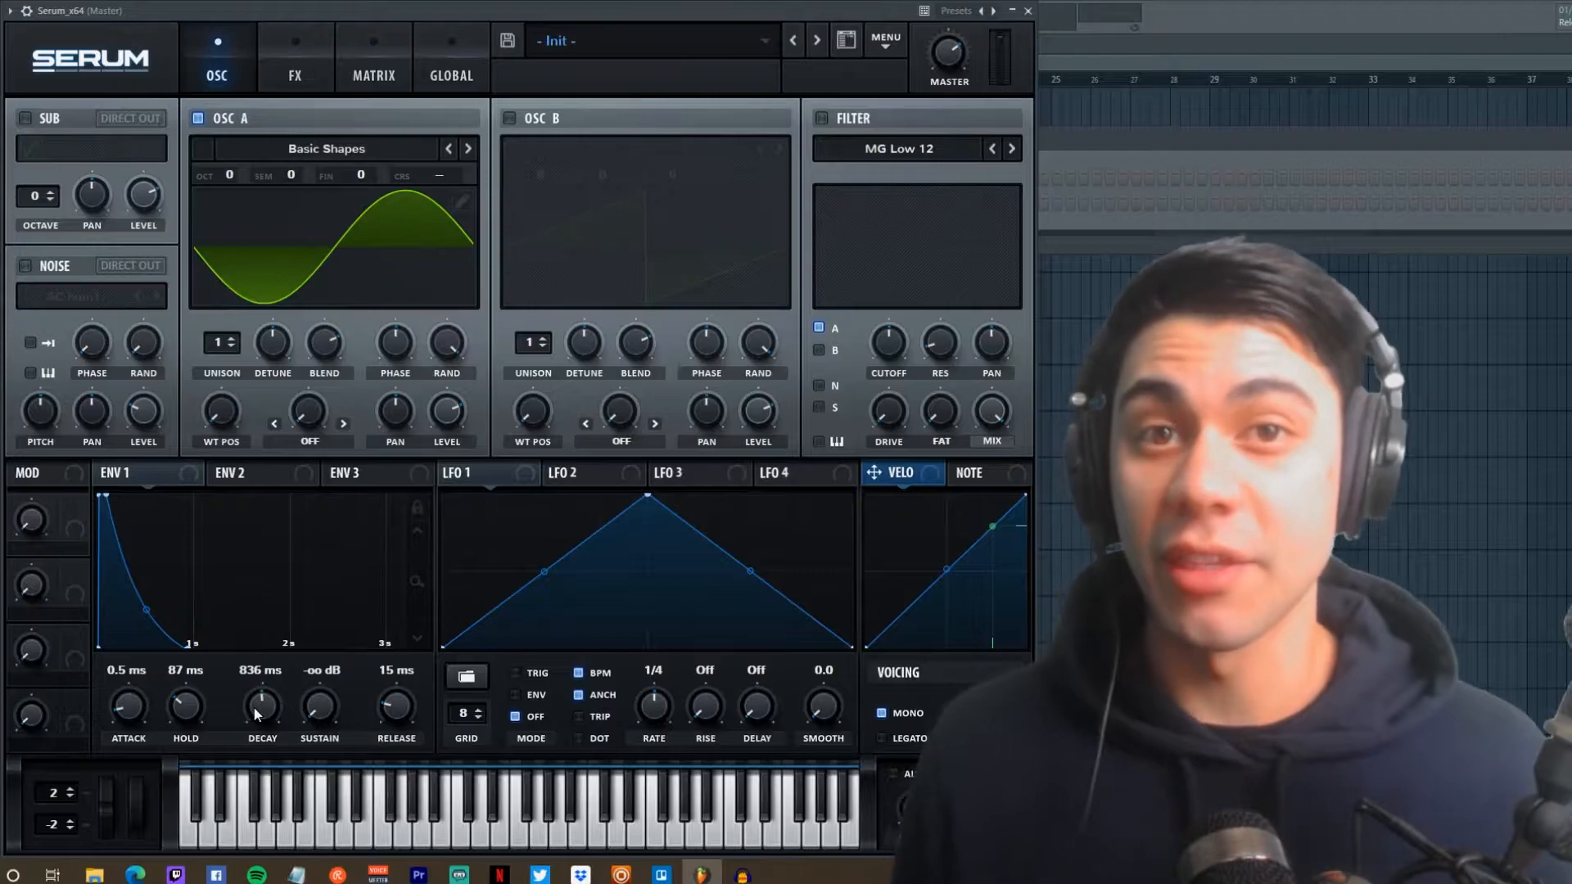
key(c)
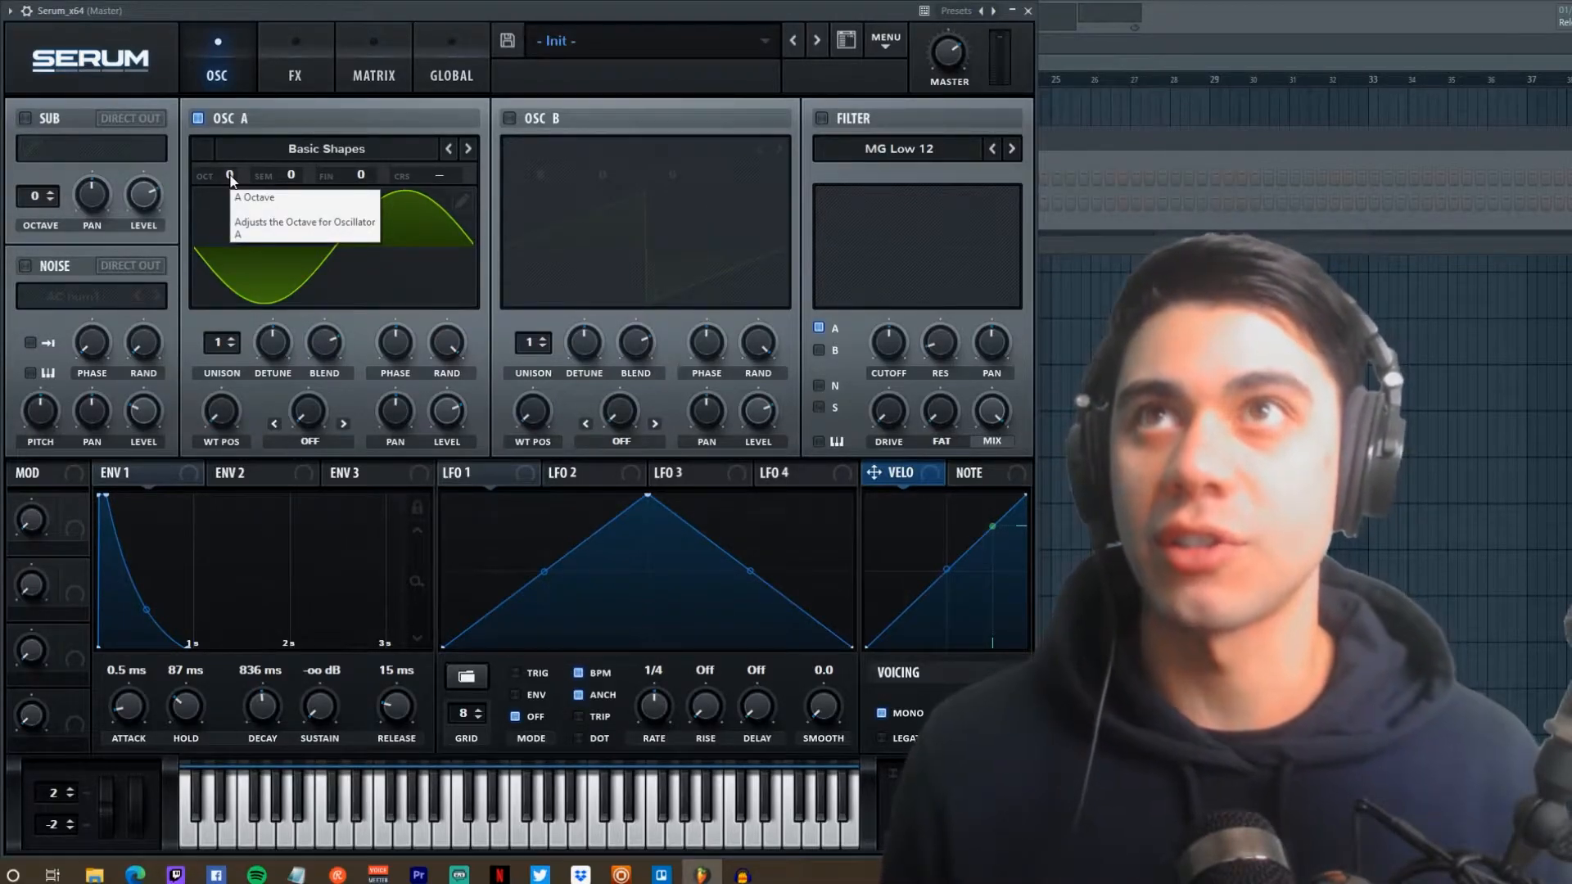
Step: Drop oscillator A to octave -2, audition it, and enable the MG Low 12 filter
drag(230, 176, 232, 241)
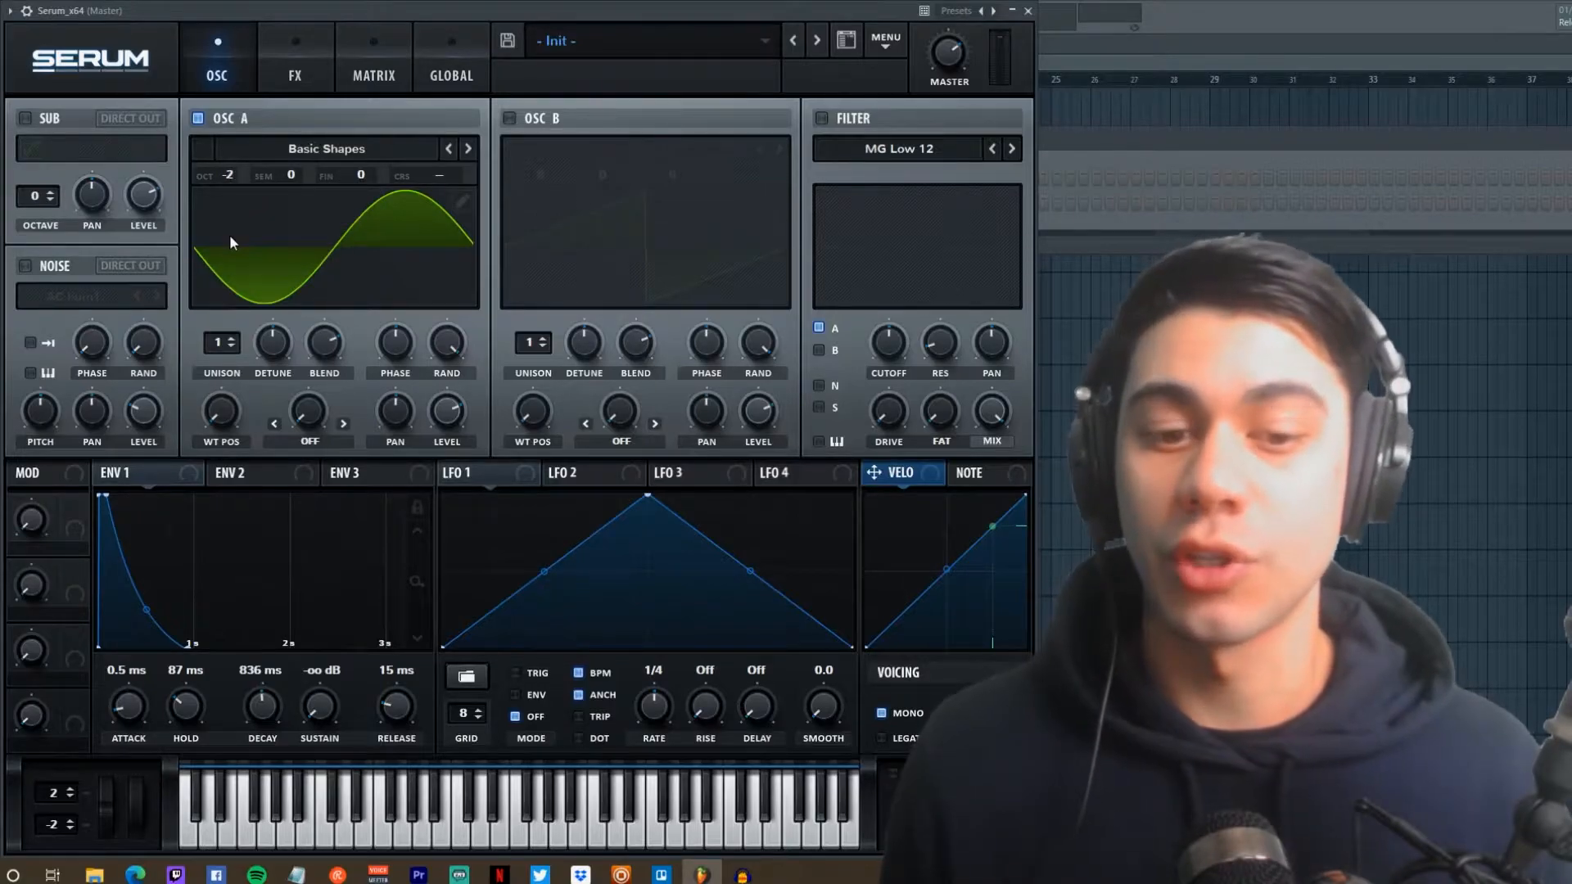
key(c)
key(c)
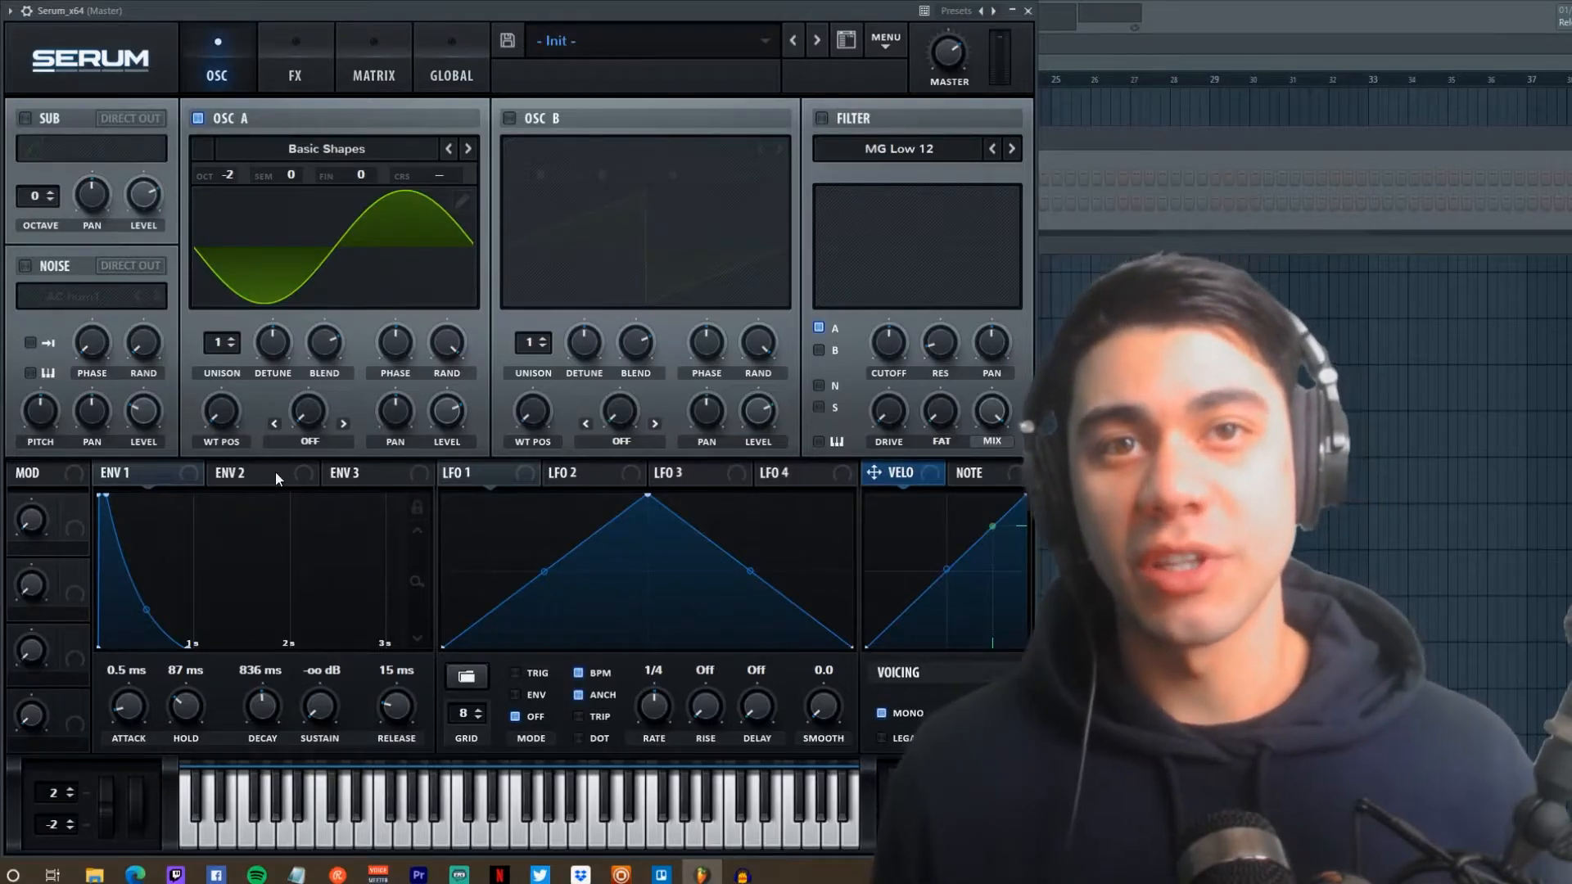
click(822, 118)
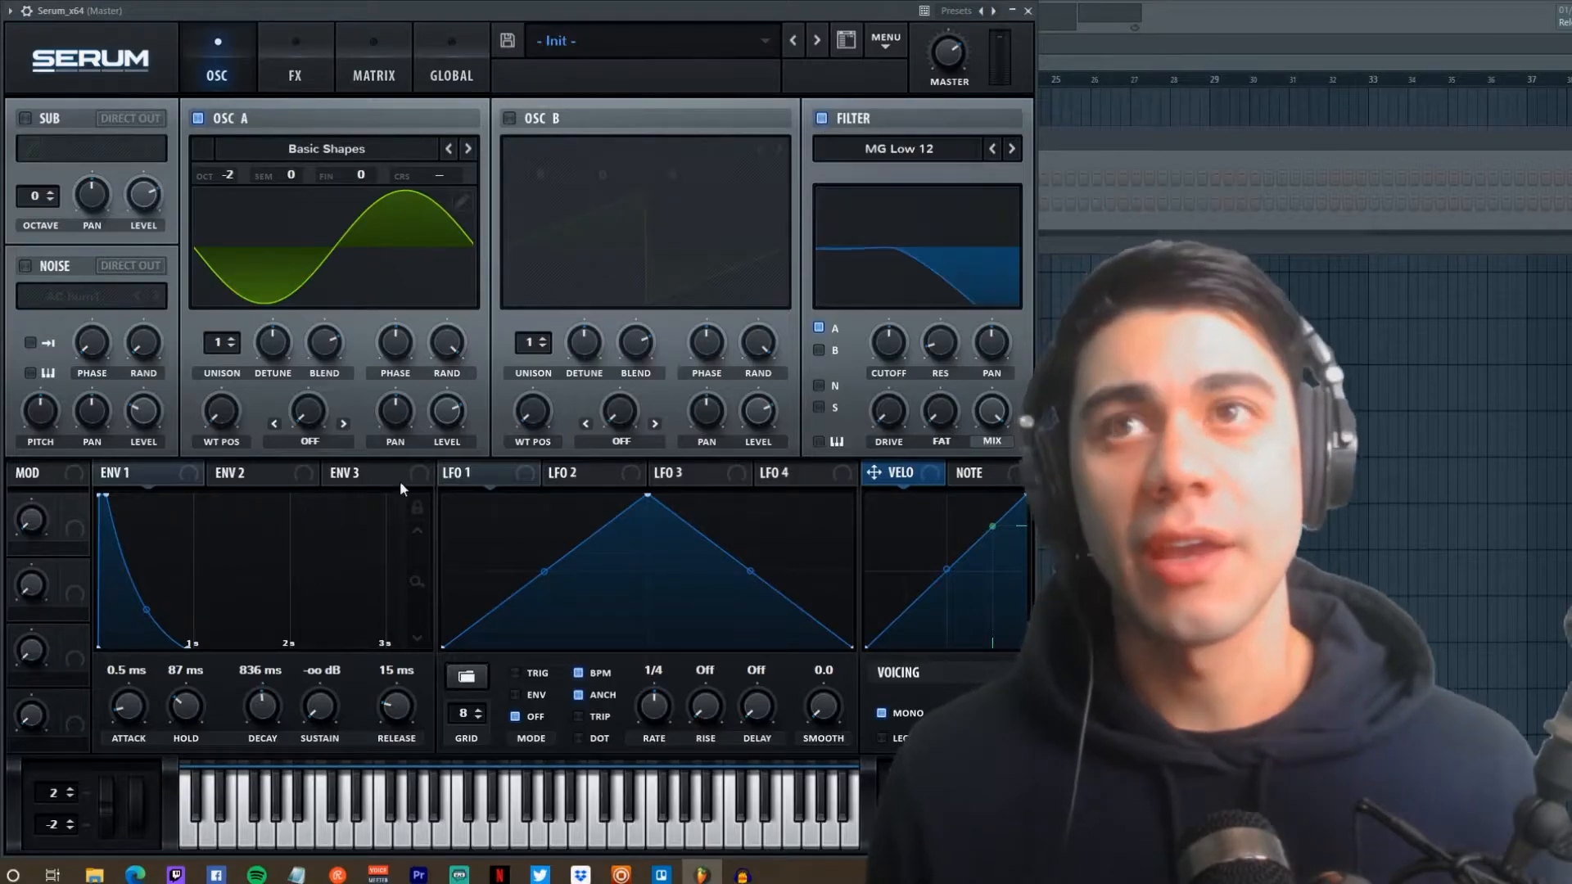
click(254, 483)
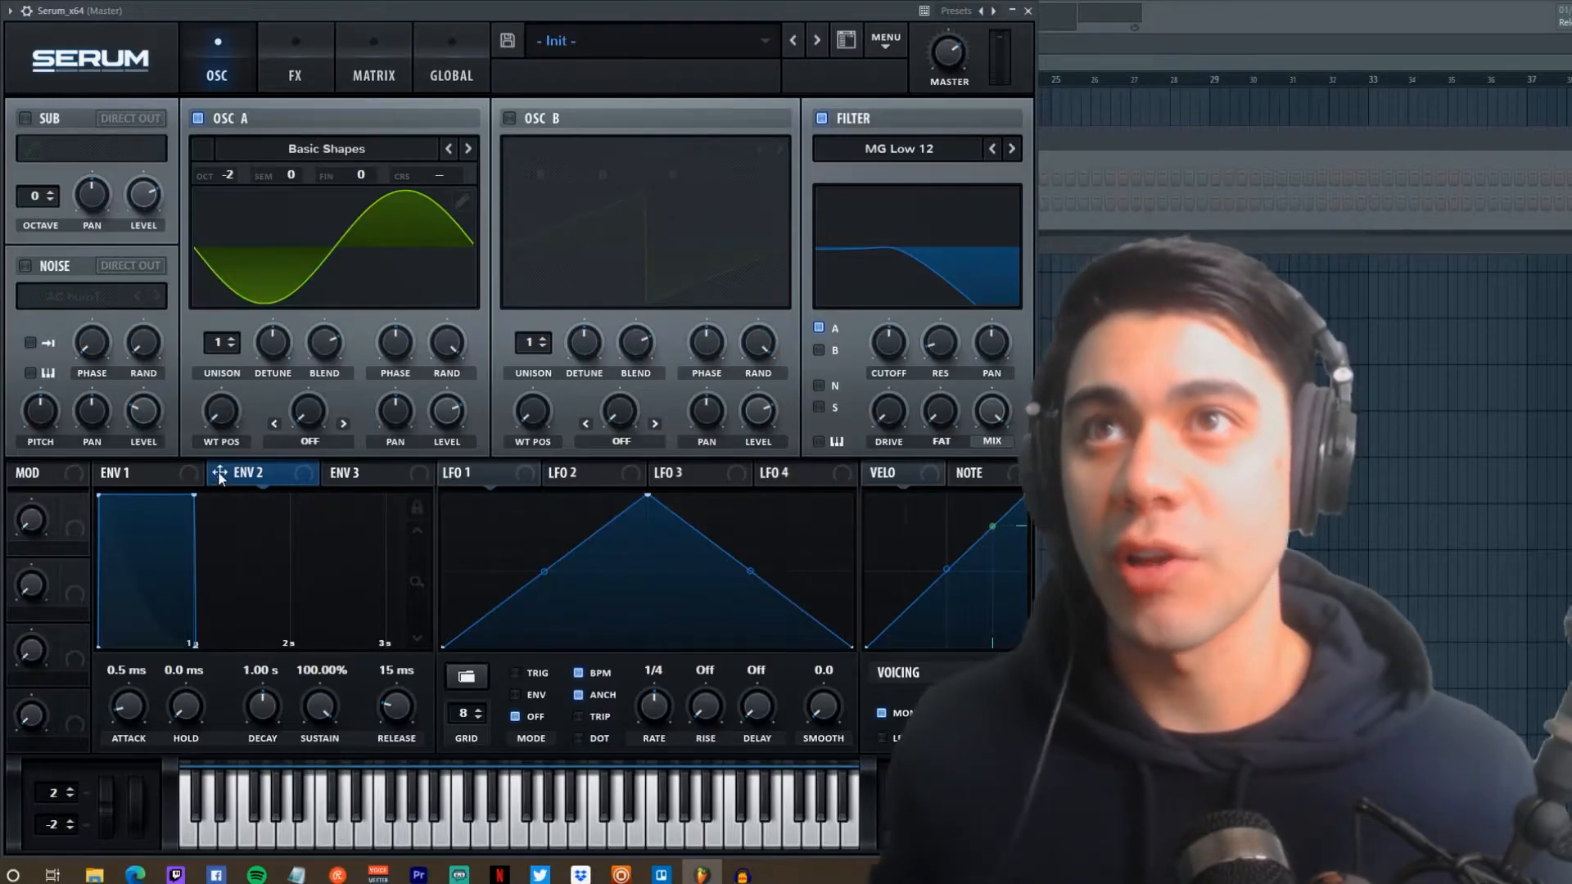
Step: Route ENV 2 to filter cutoff with 0% sustain and 244 ms decay, and raise filter drive
drag(219, 473, 887, 345)
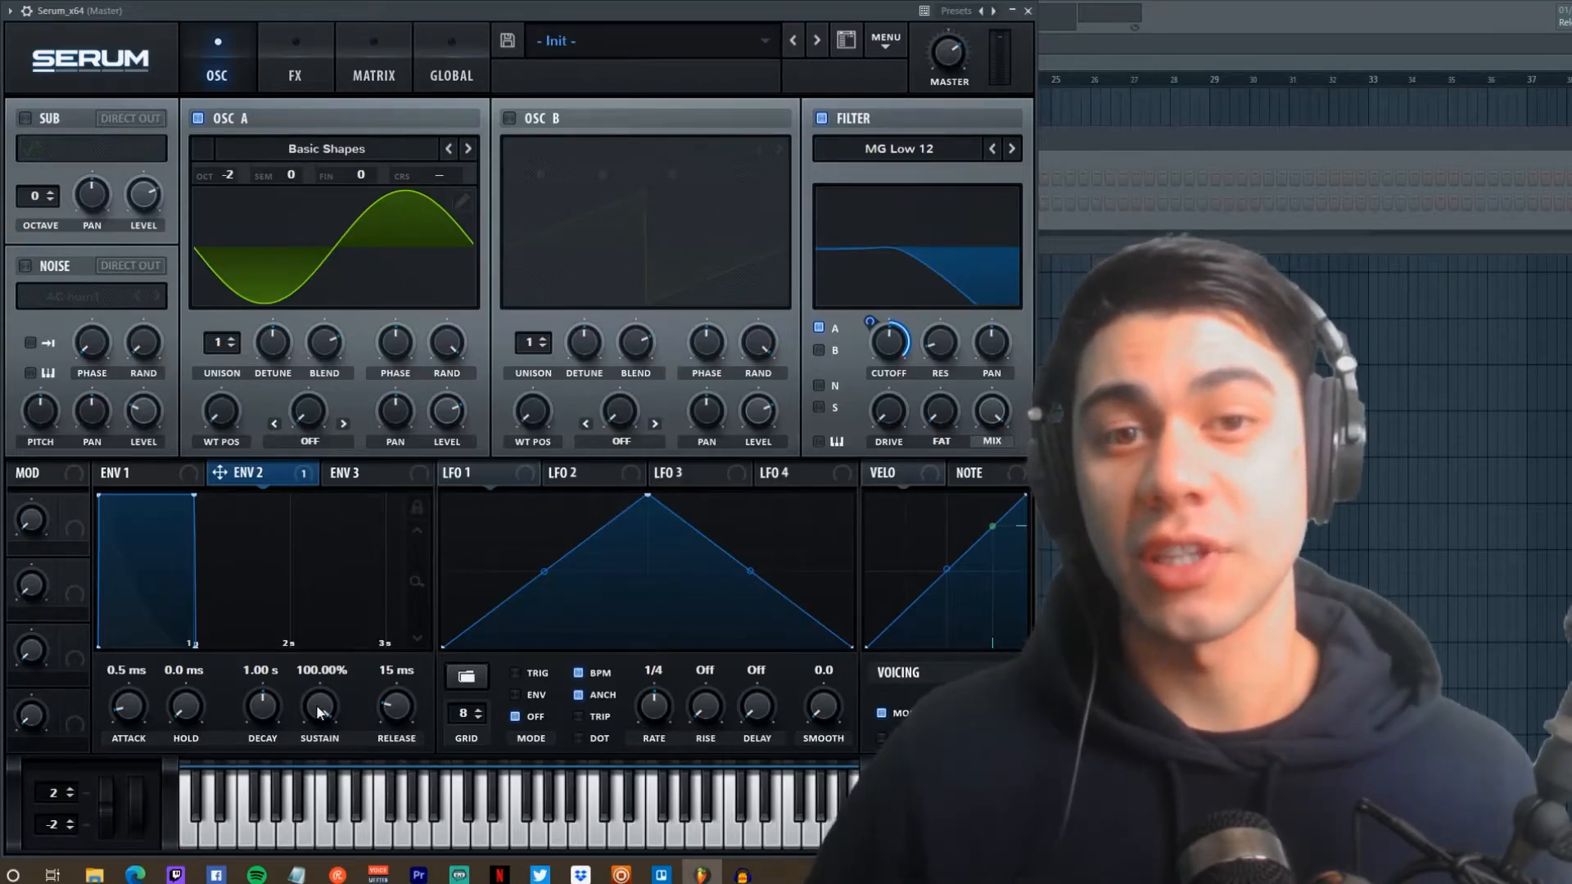
drag(317, 711, 318, 787)
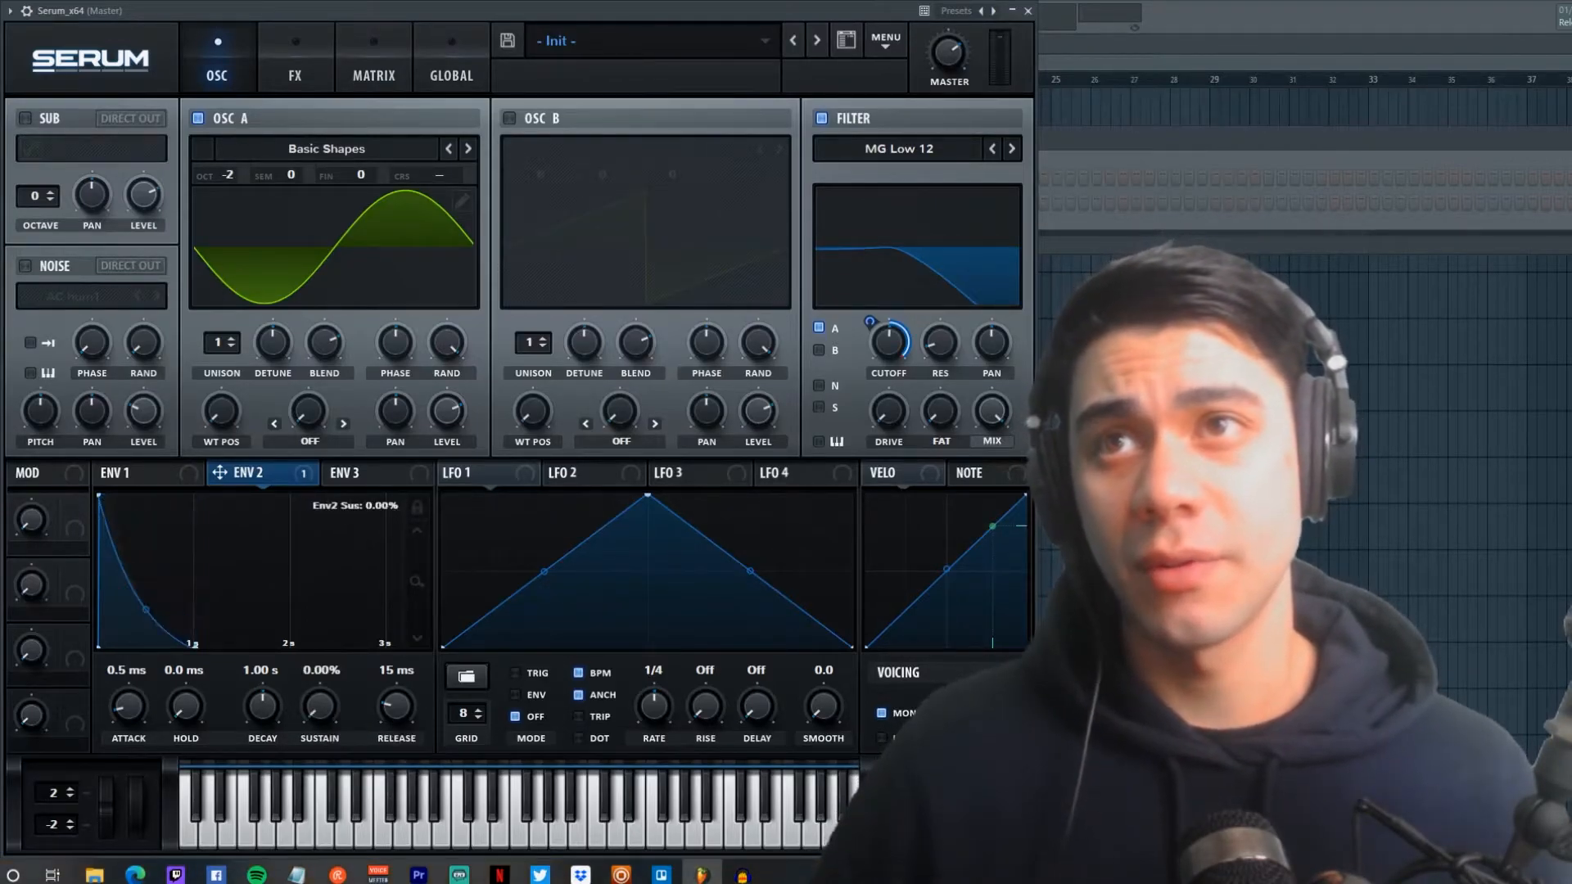
drag(264, 706, 264, 733)
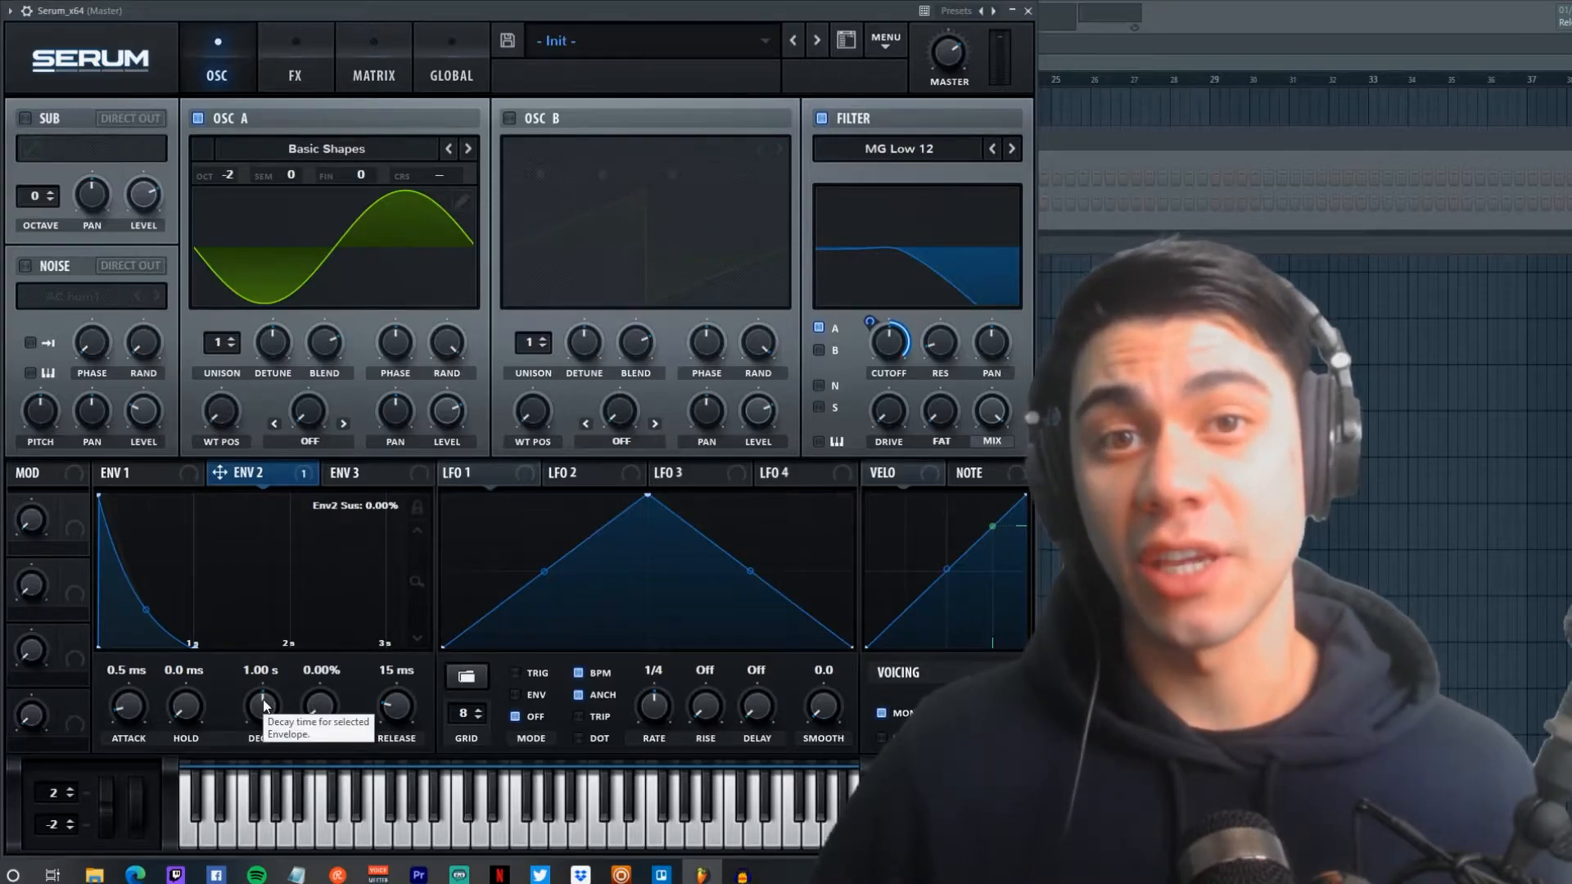
right_click(891, 354)
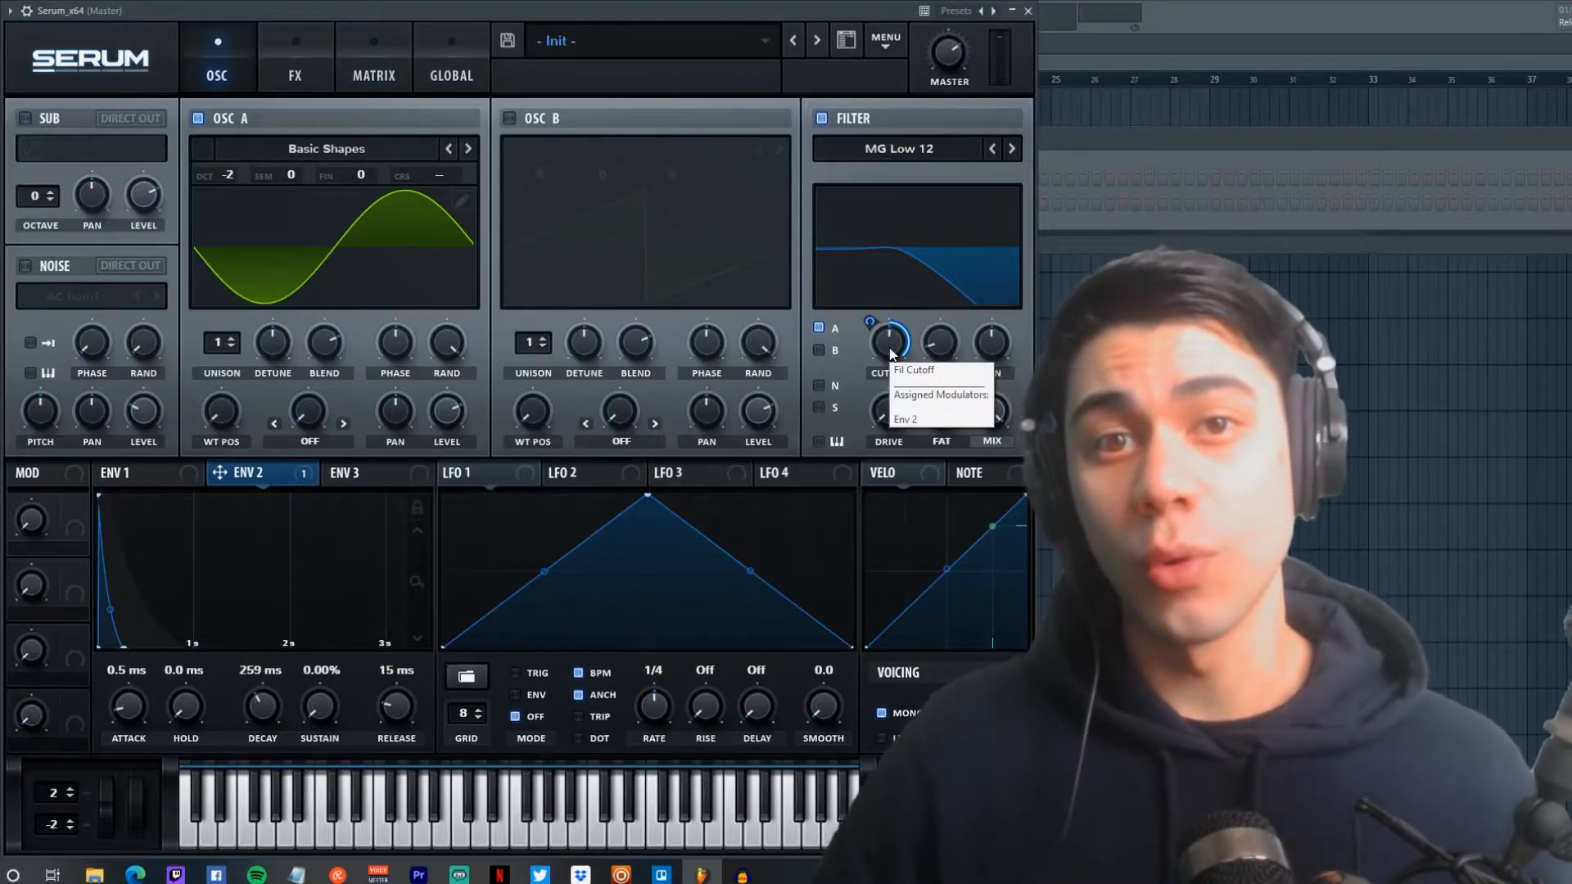
drag(262, 725, 261, 741)
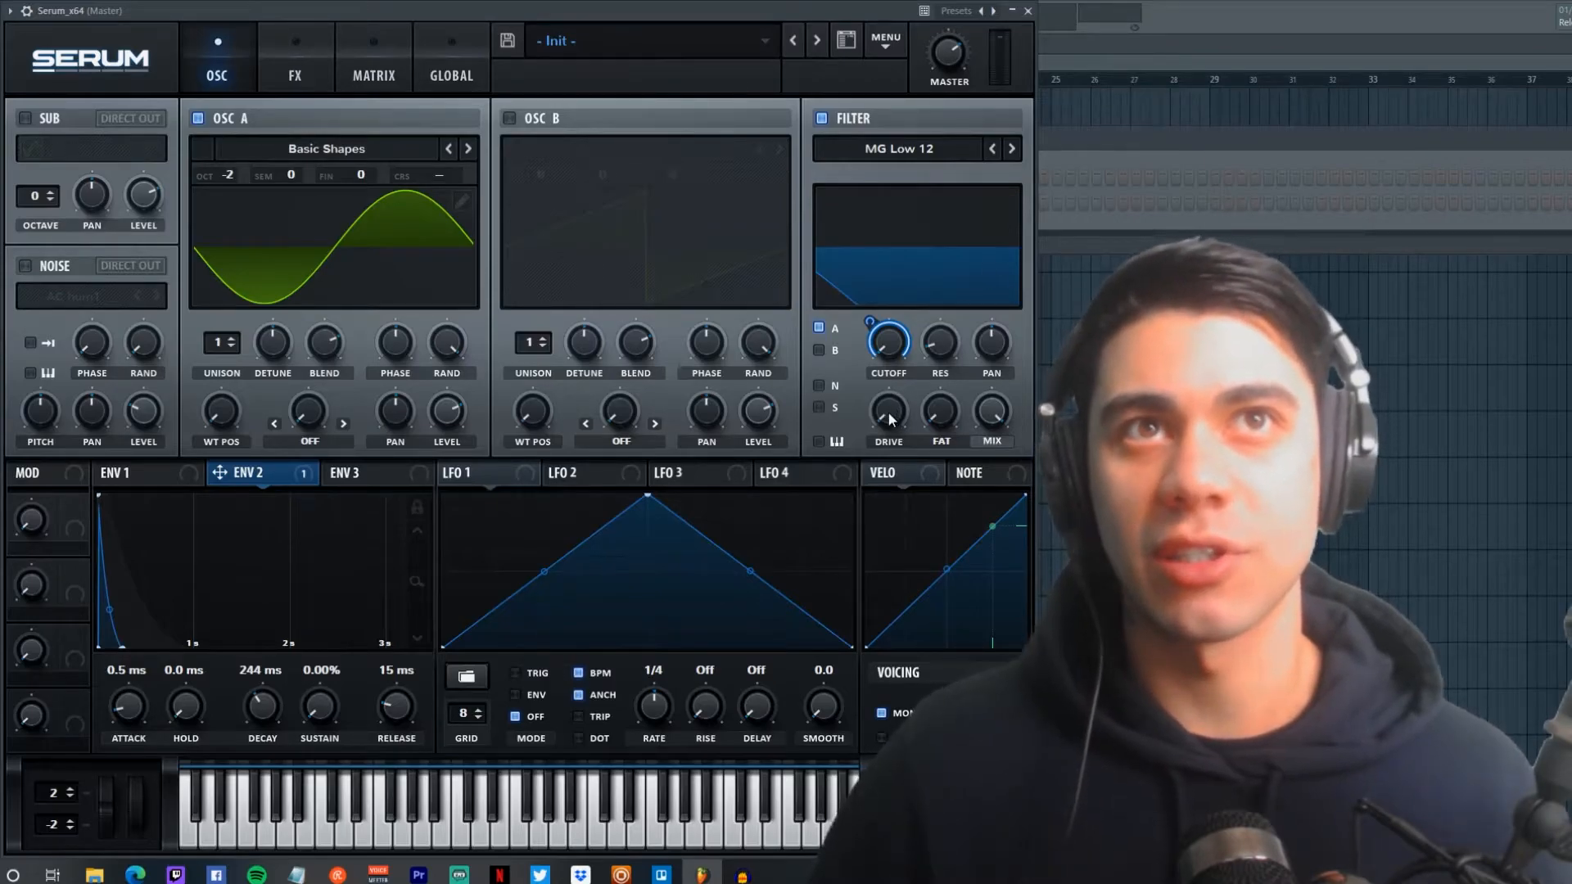
drag(890, 418, 892, 371)
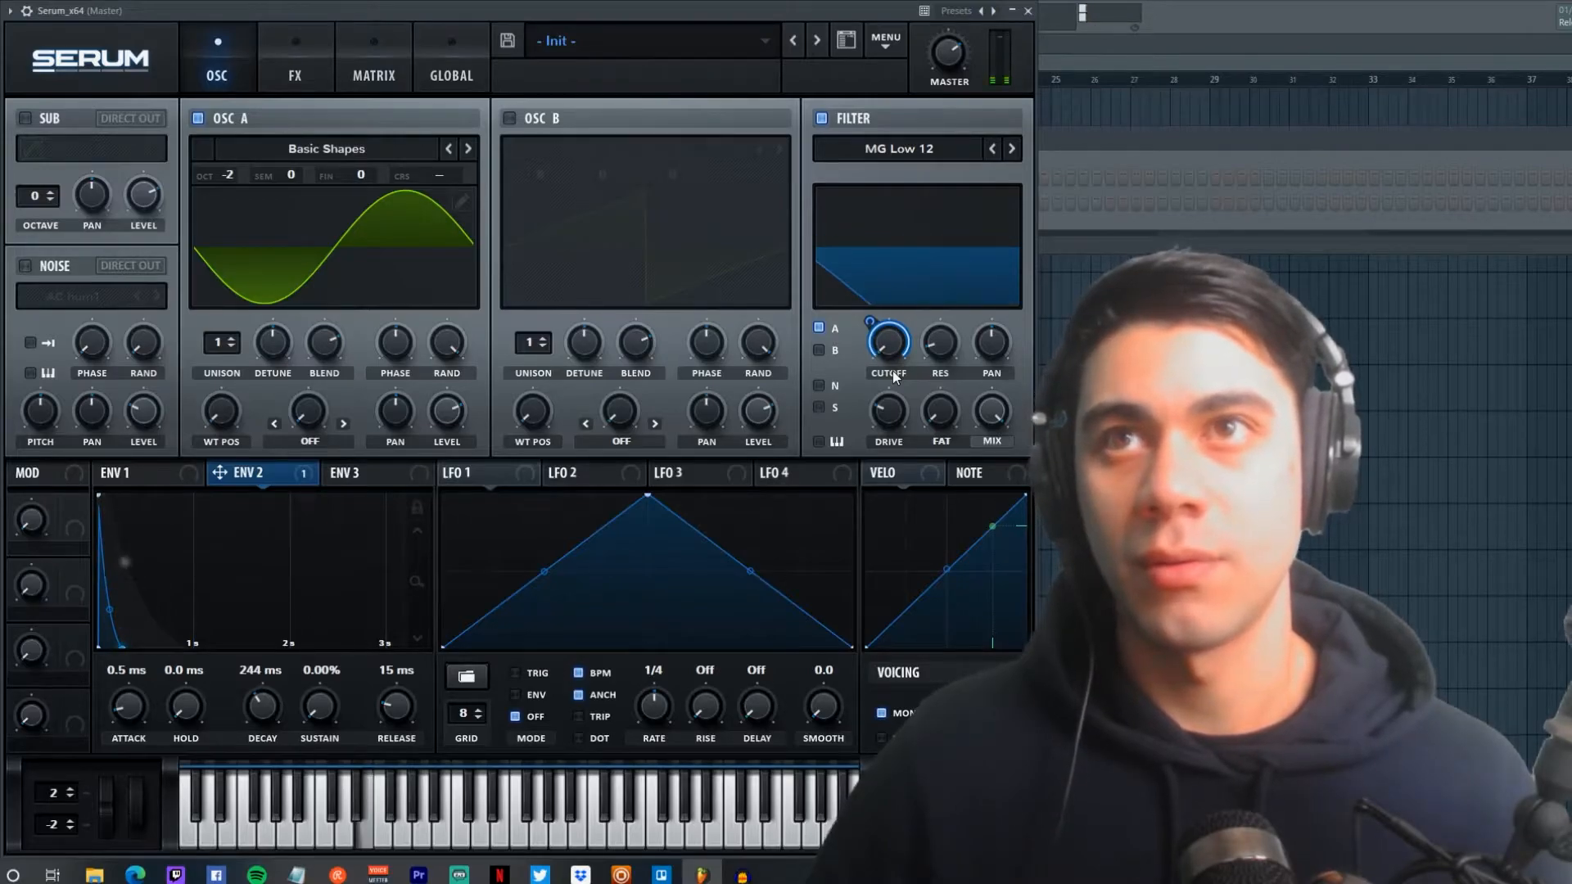
Step: Enable the noise oscillator with the XF_KikAtk_14 sample, routed through the filter, and audition it
click(27, 269)
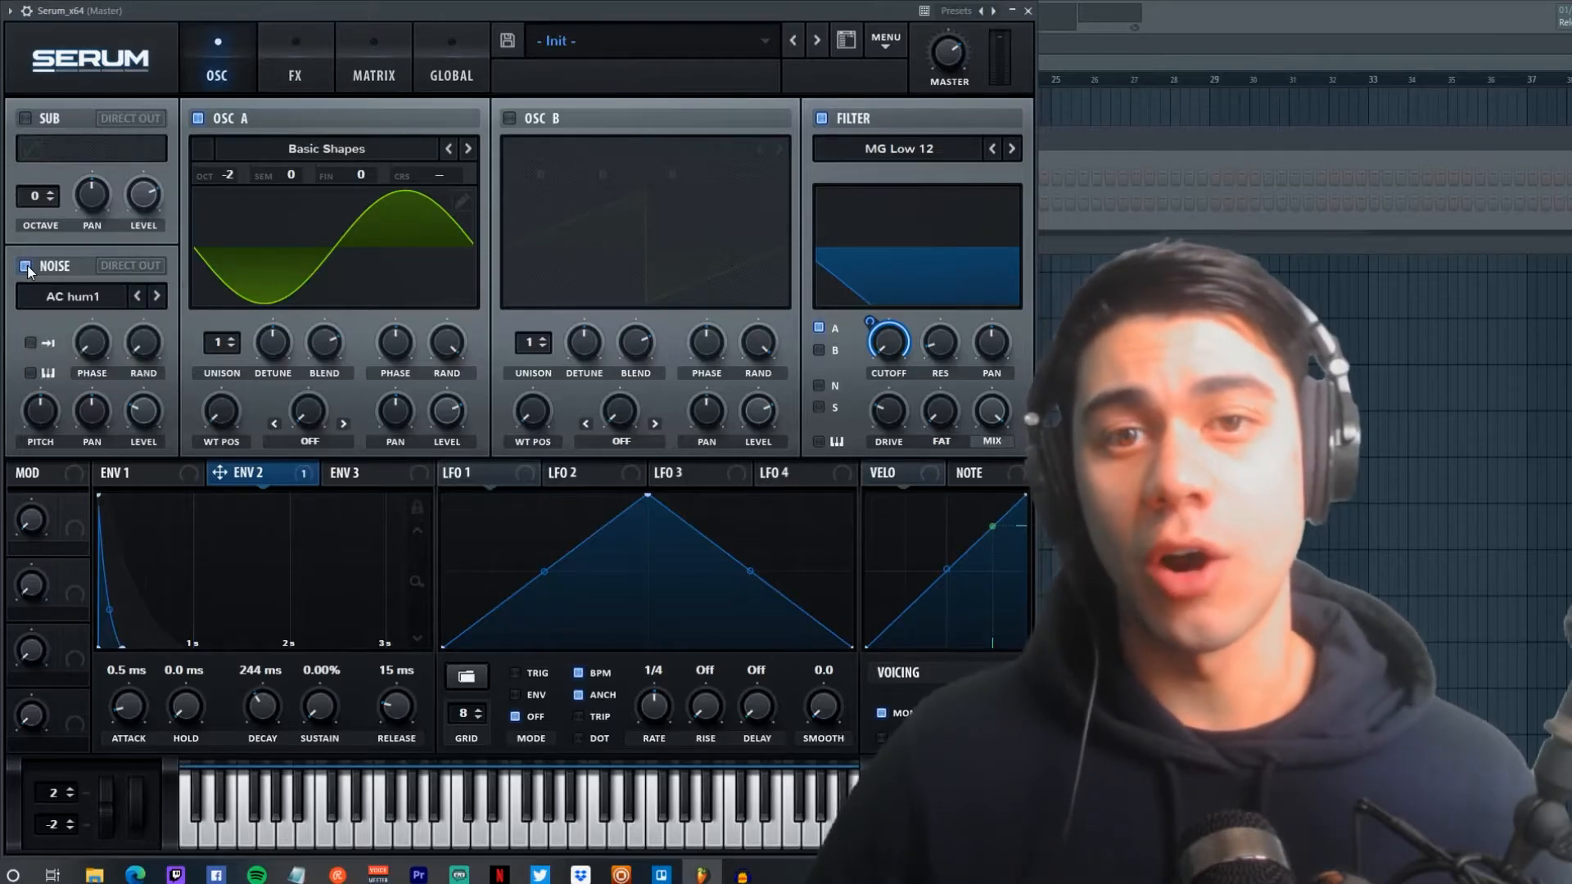
click(51, 295)
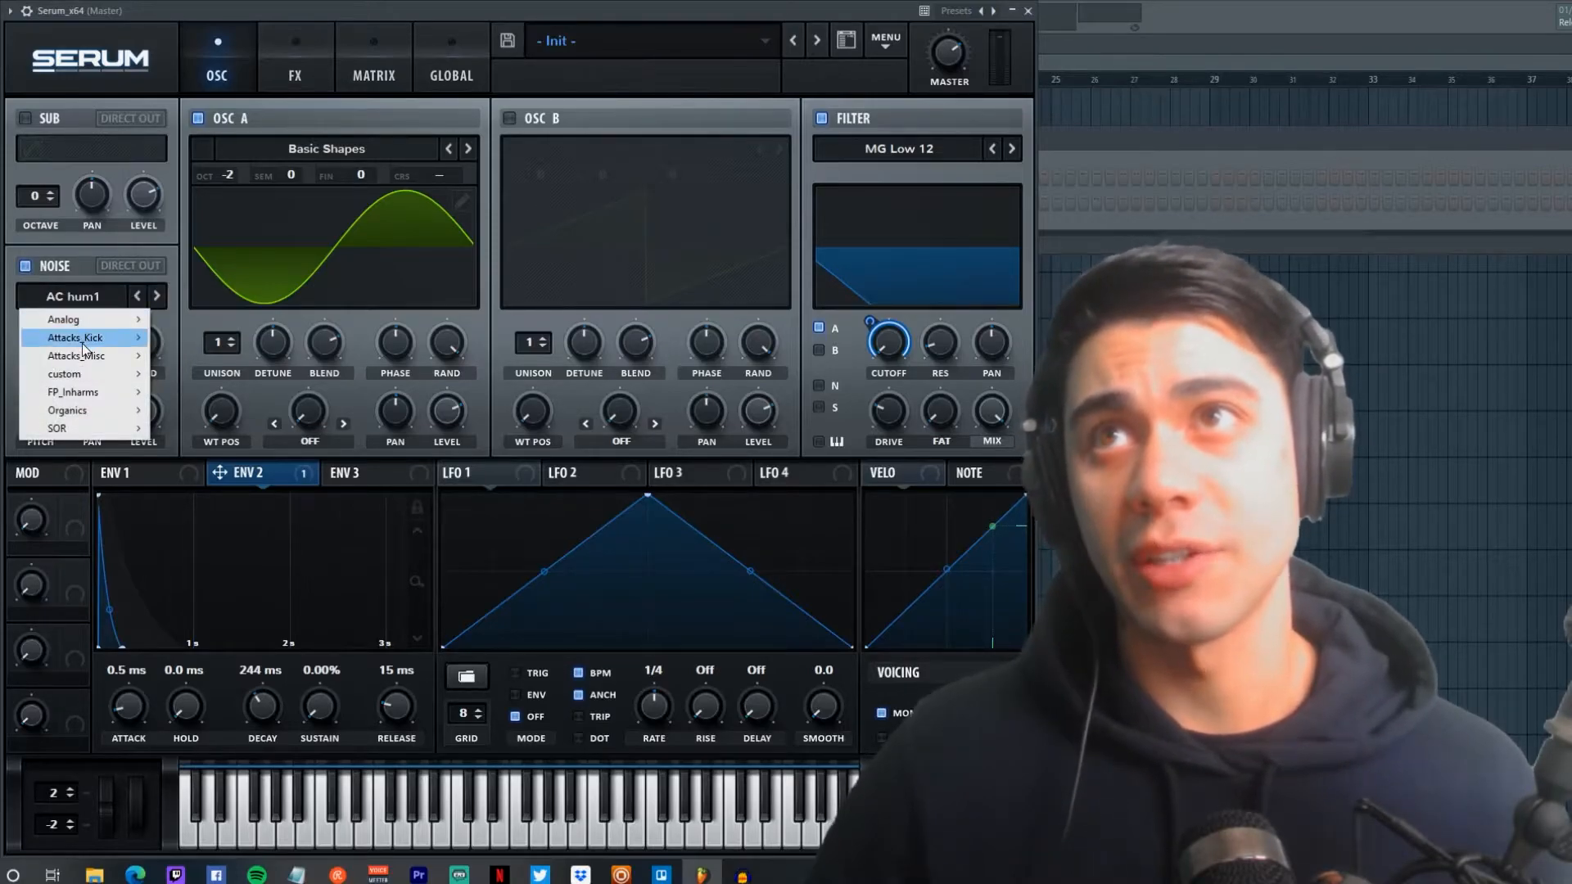
mouse_move(89, 339)
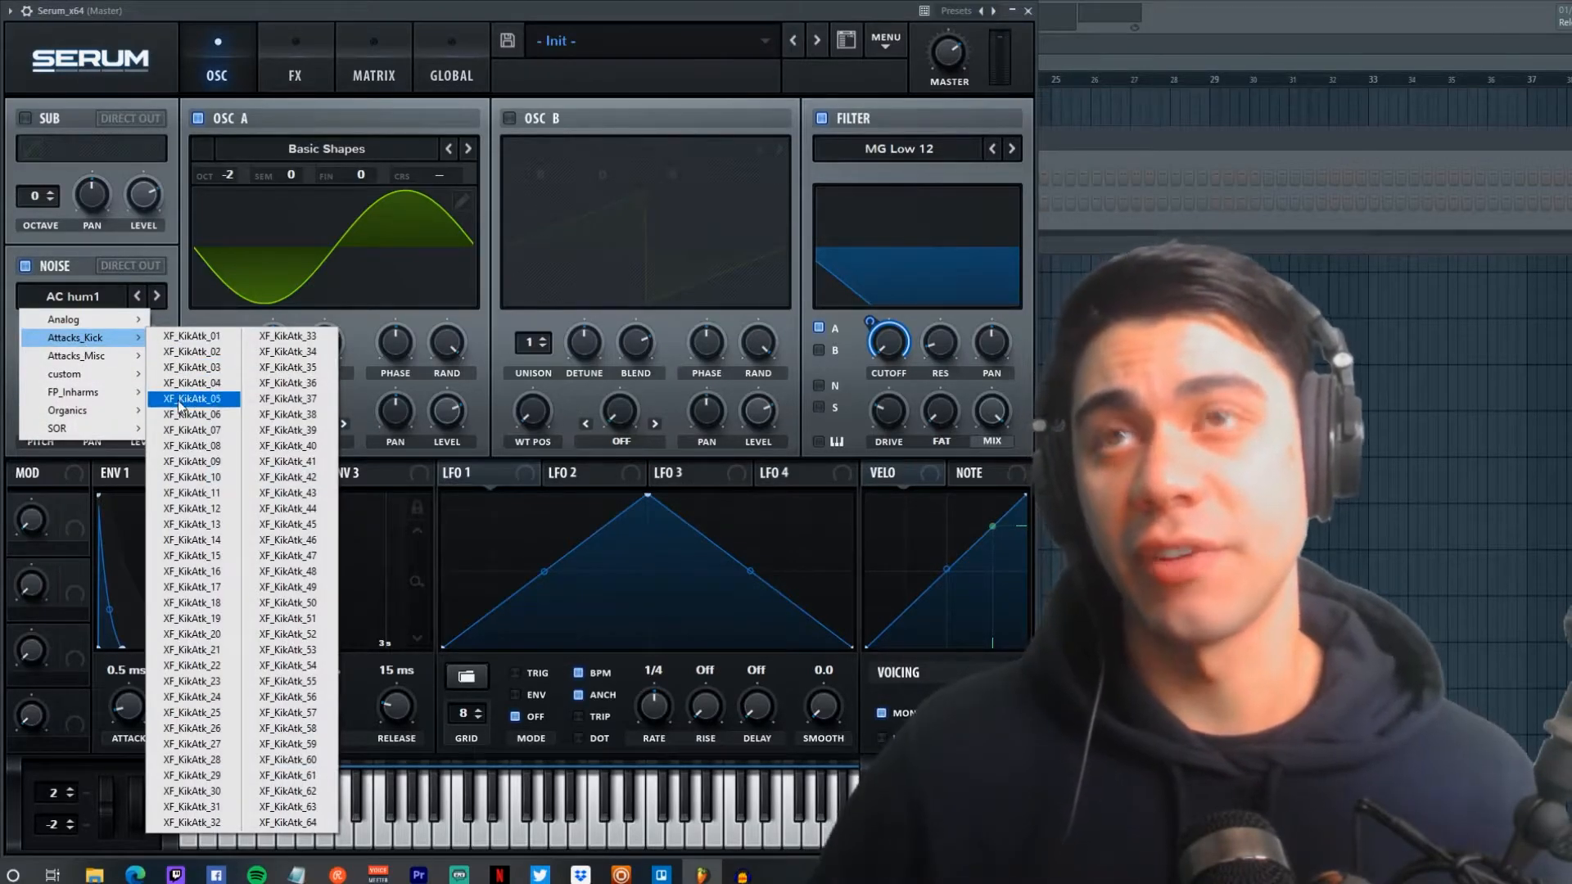
click(190, 544)
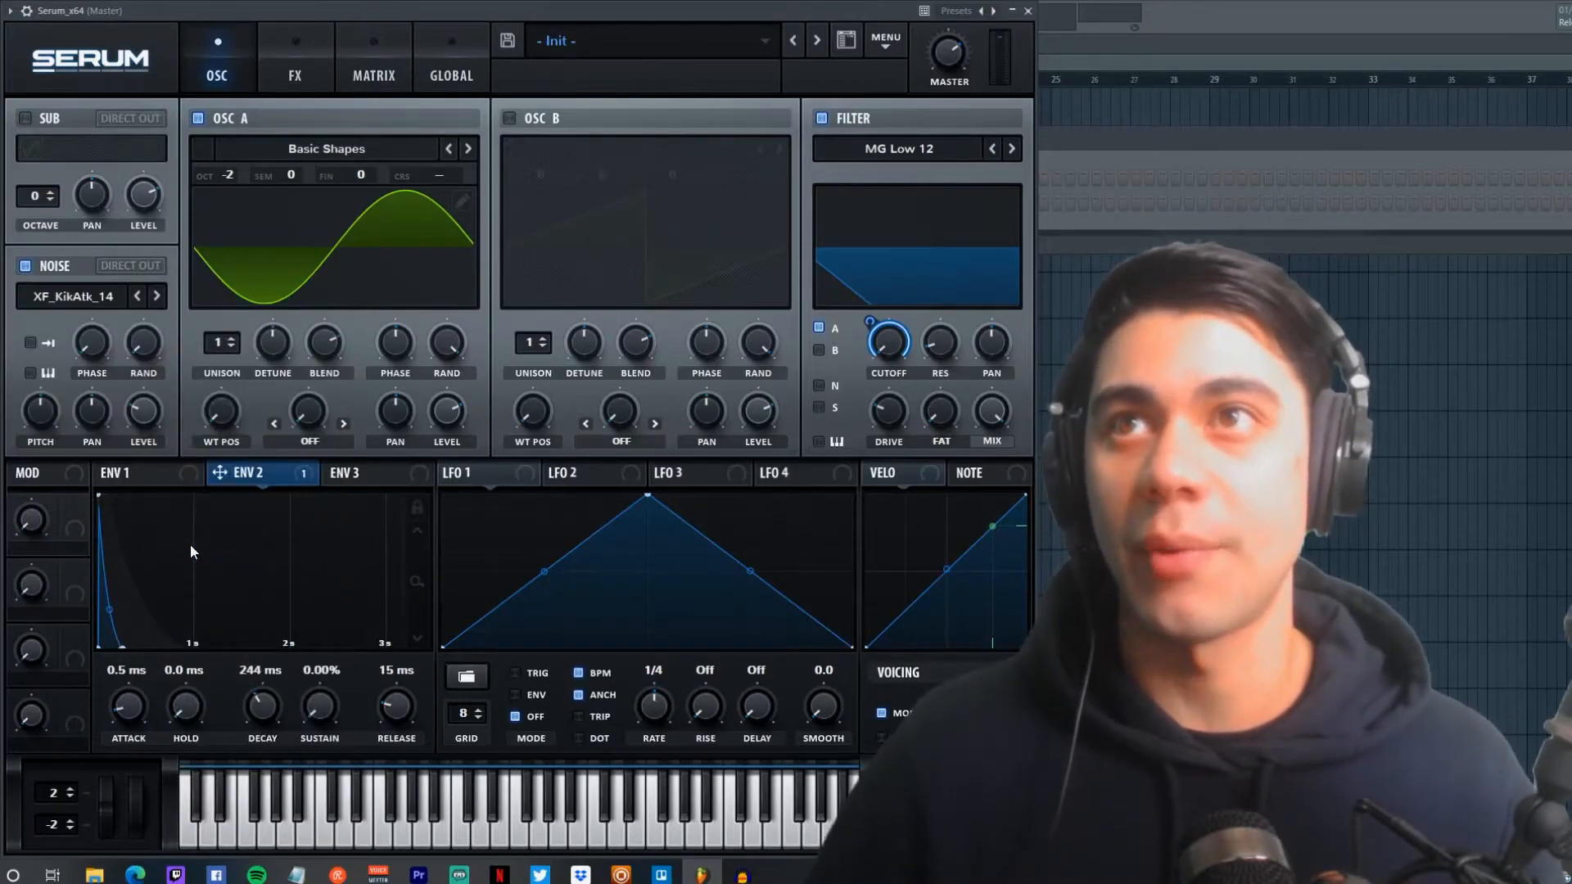
click(818, 385)
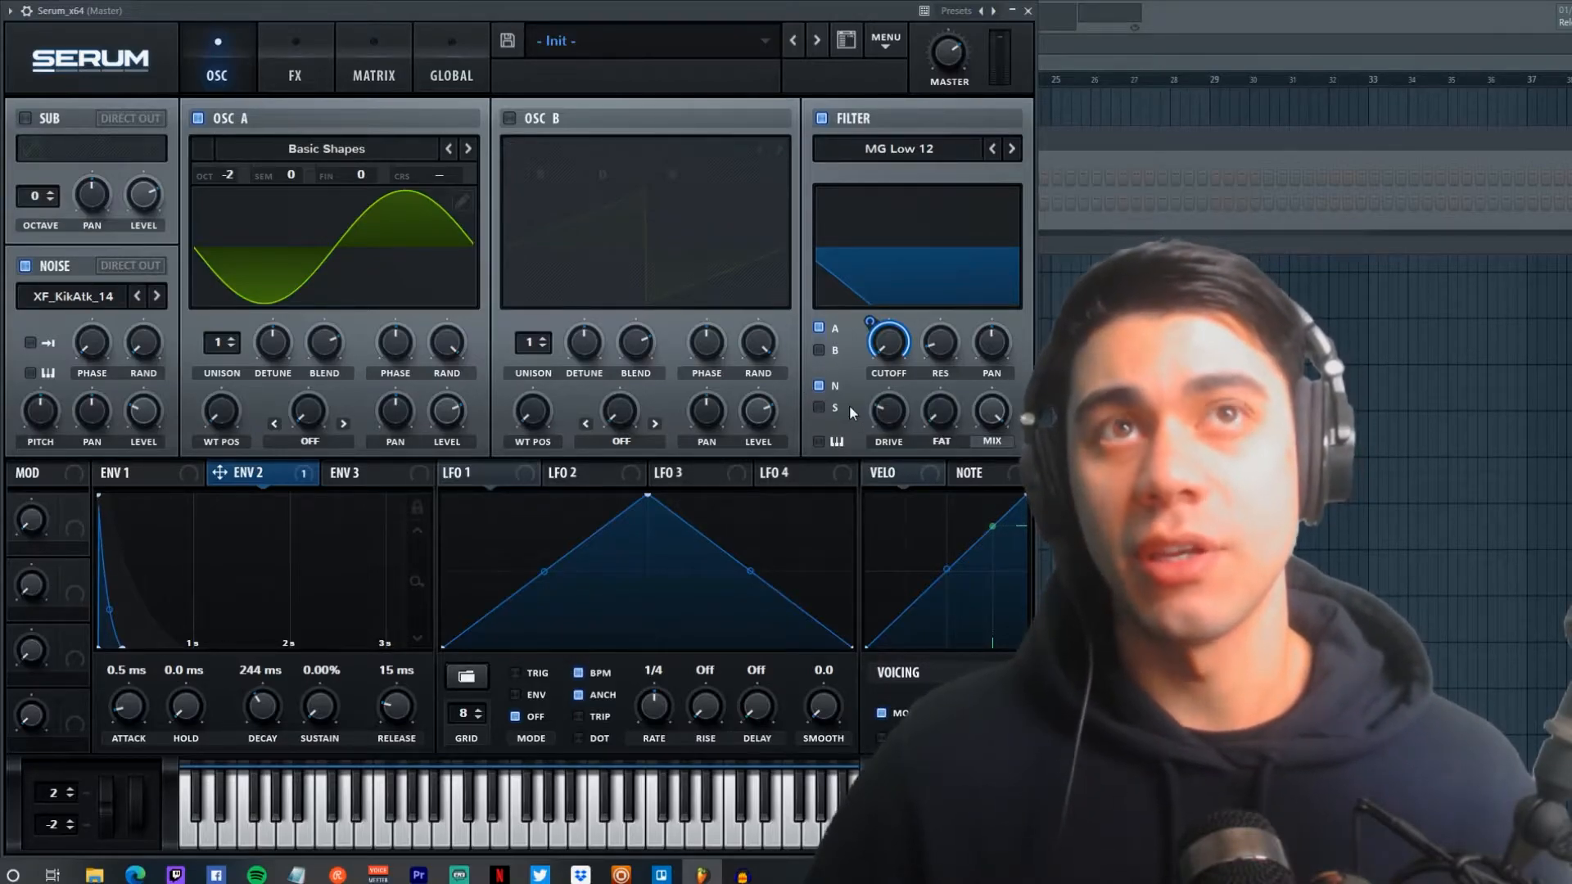
key(space)
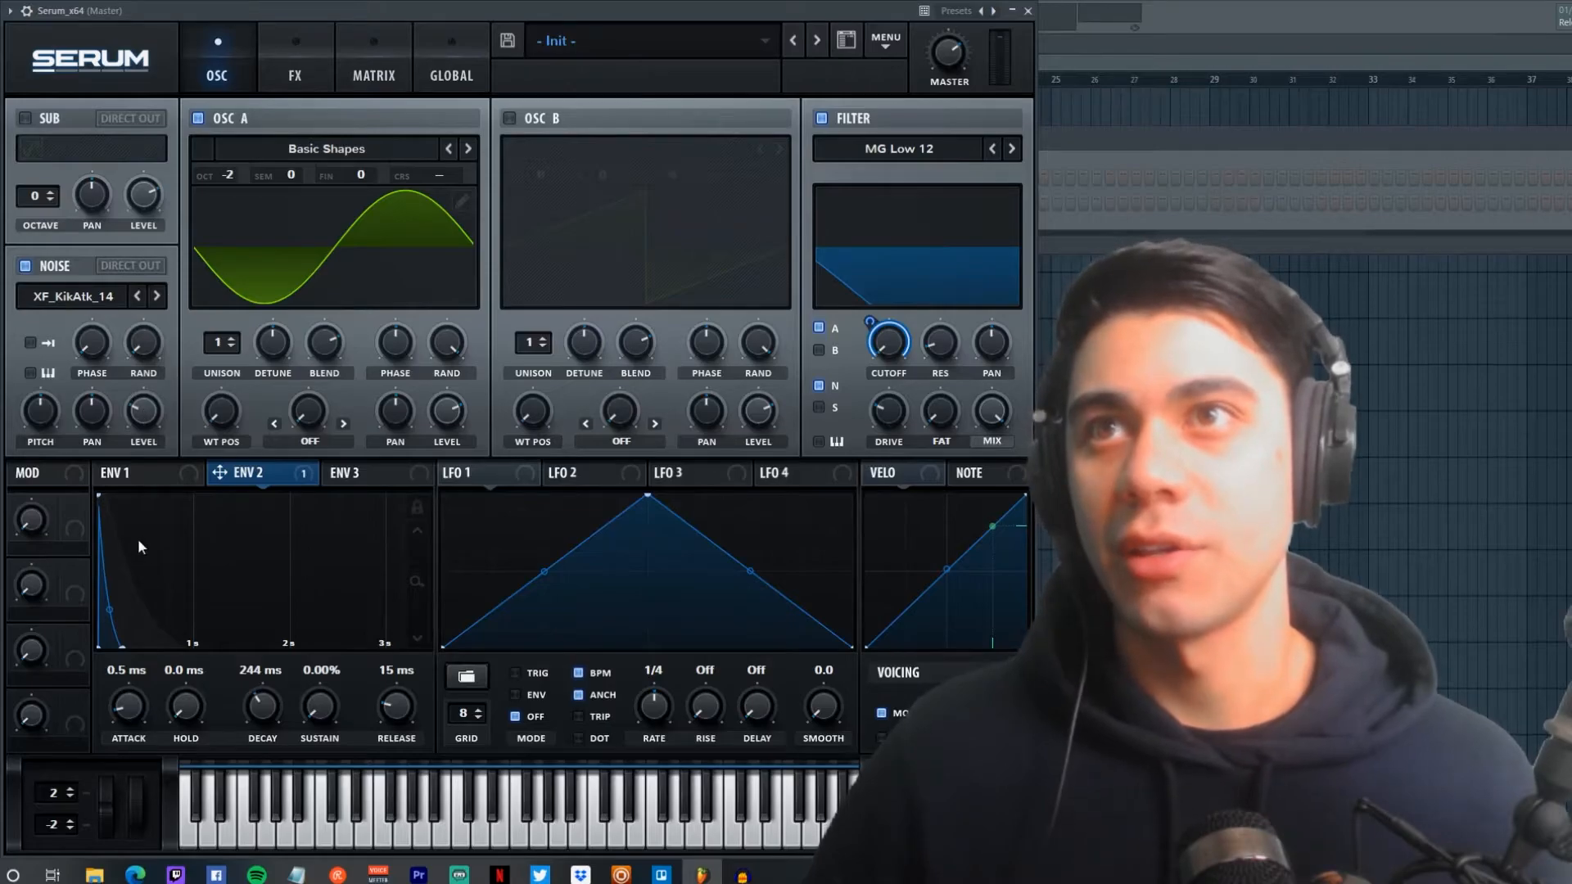
Step: Set the noise level to 0% and make ENV 2 modulate it and Osc A's coarse pitch
mouse_move(219, 474)
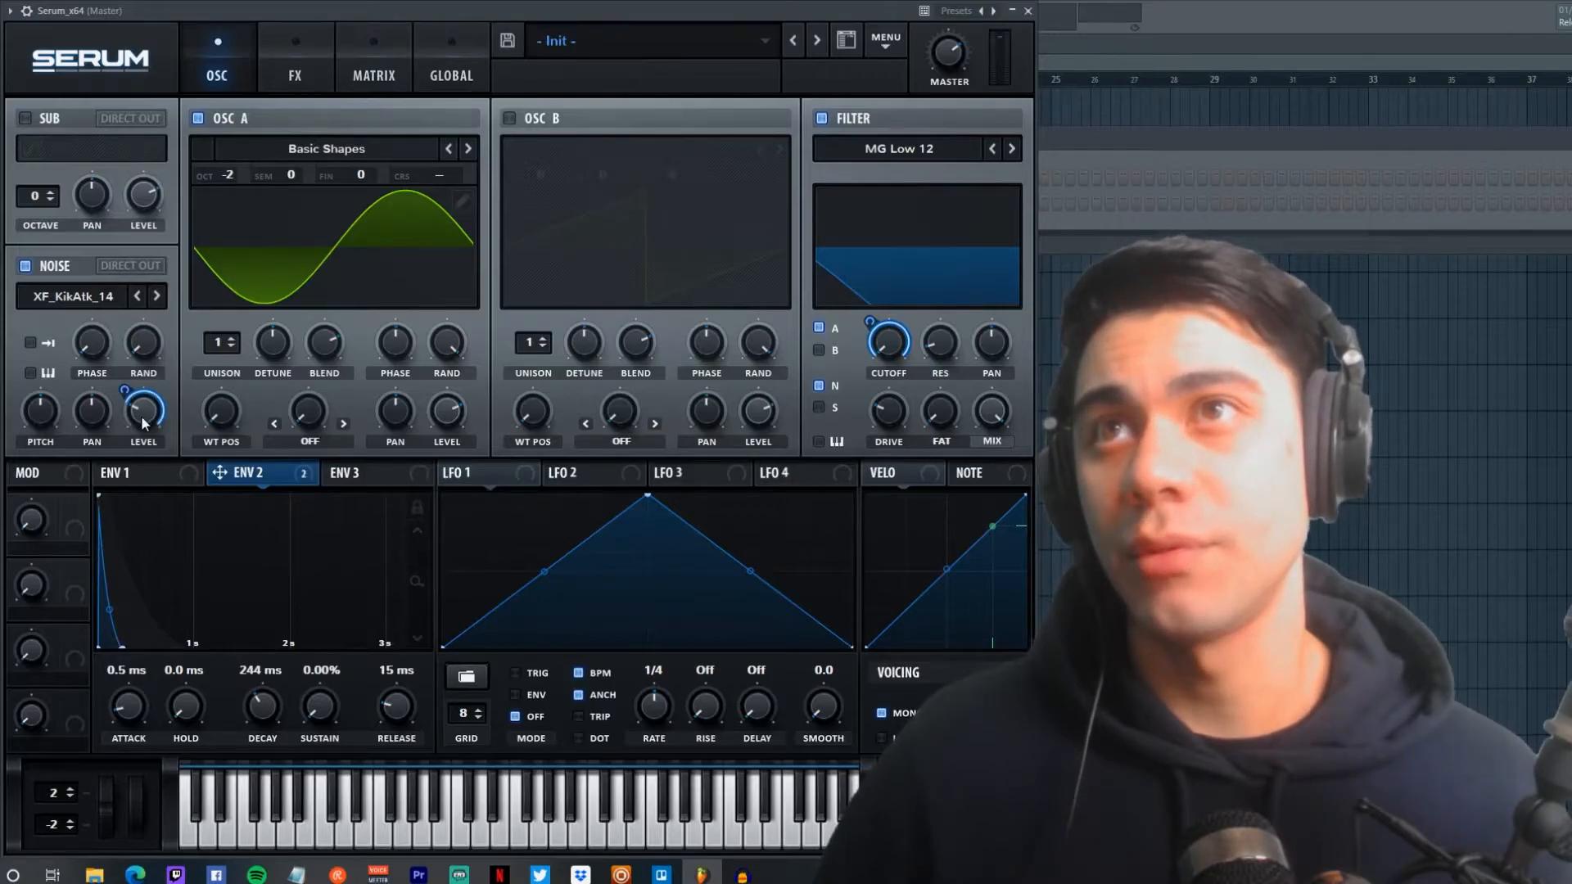
drag(142, 418, 142, 535)
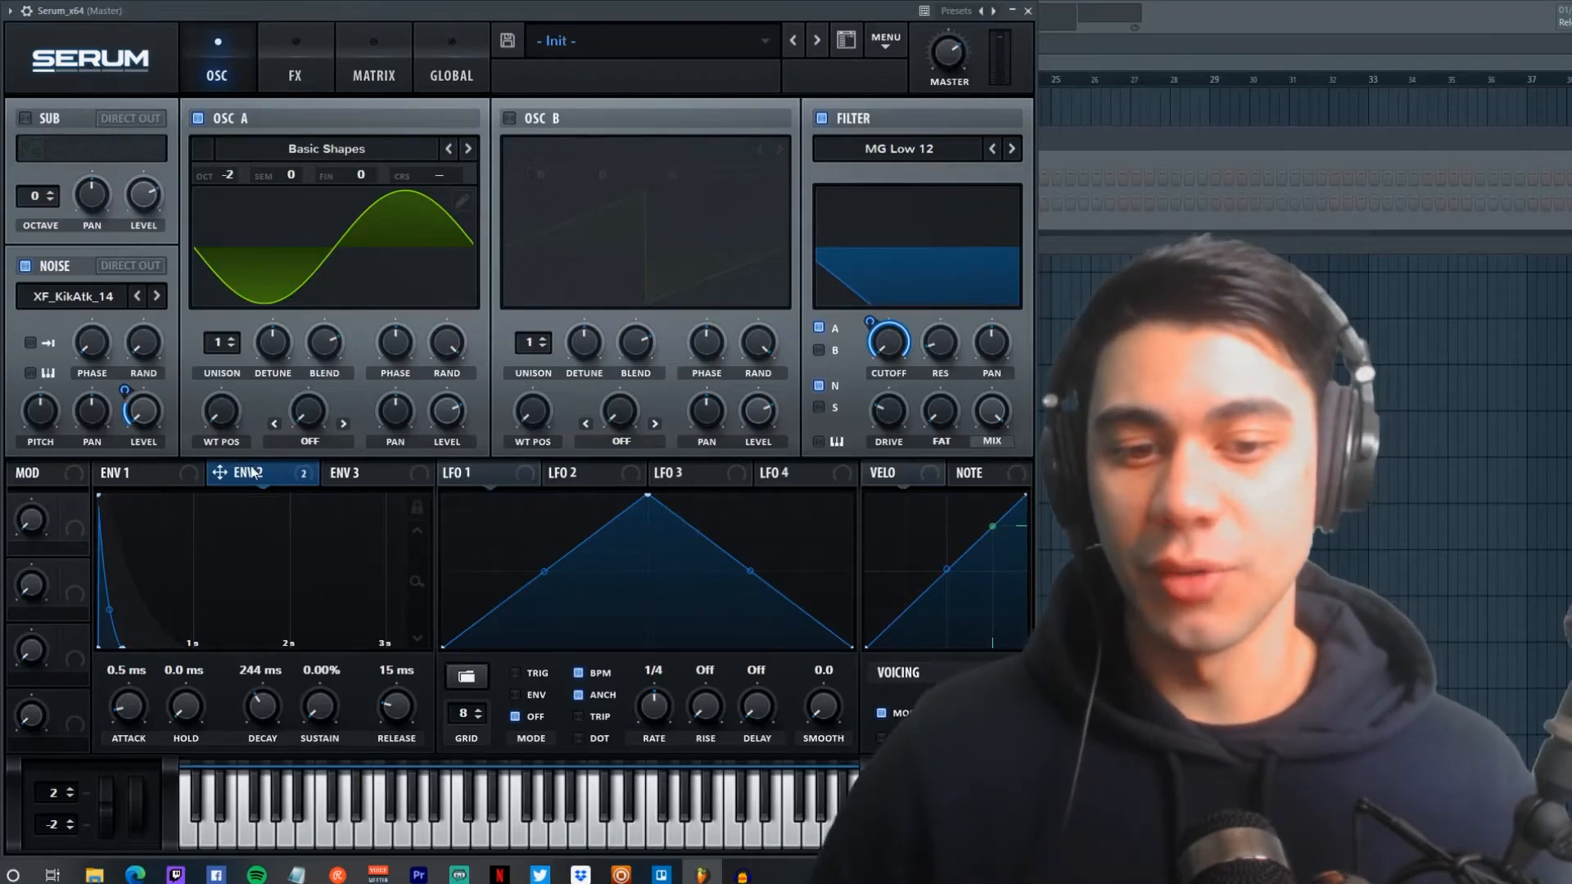
mouse_move(253, 473)
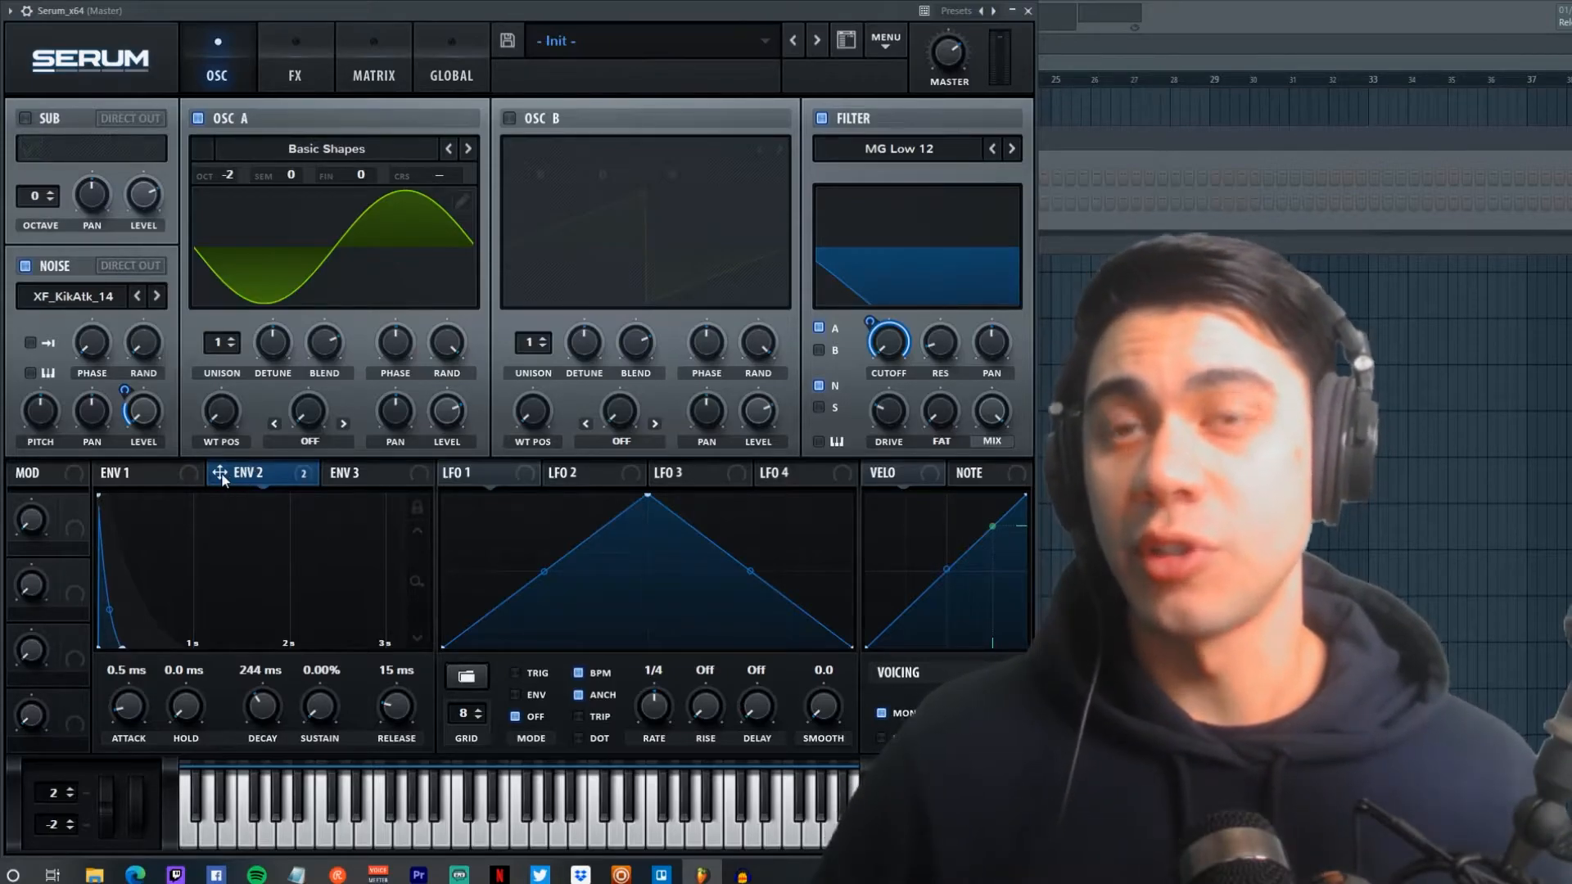
drag(221, 474, 445, 175)
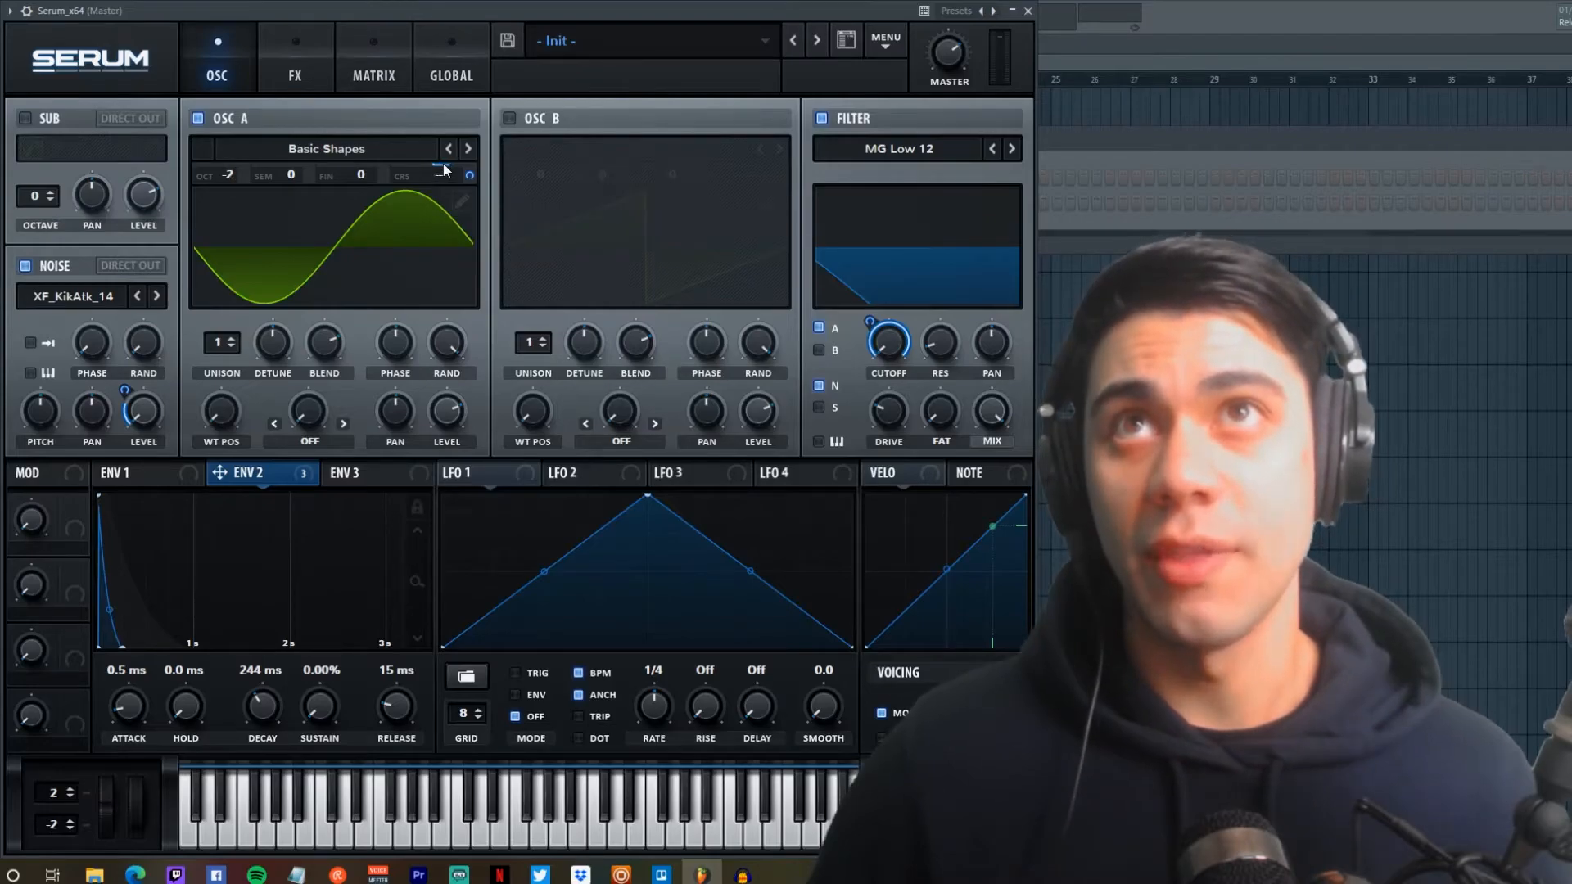
Step: Lower ENV 2's Osc A coarse pitch modulation from 68 to 40, then check the noise level amount
drag(471, 175, 473, 159)
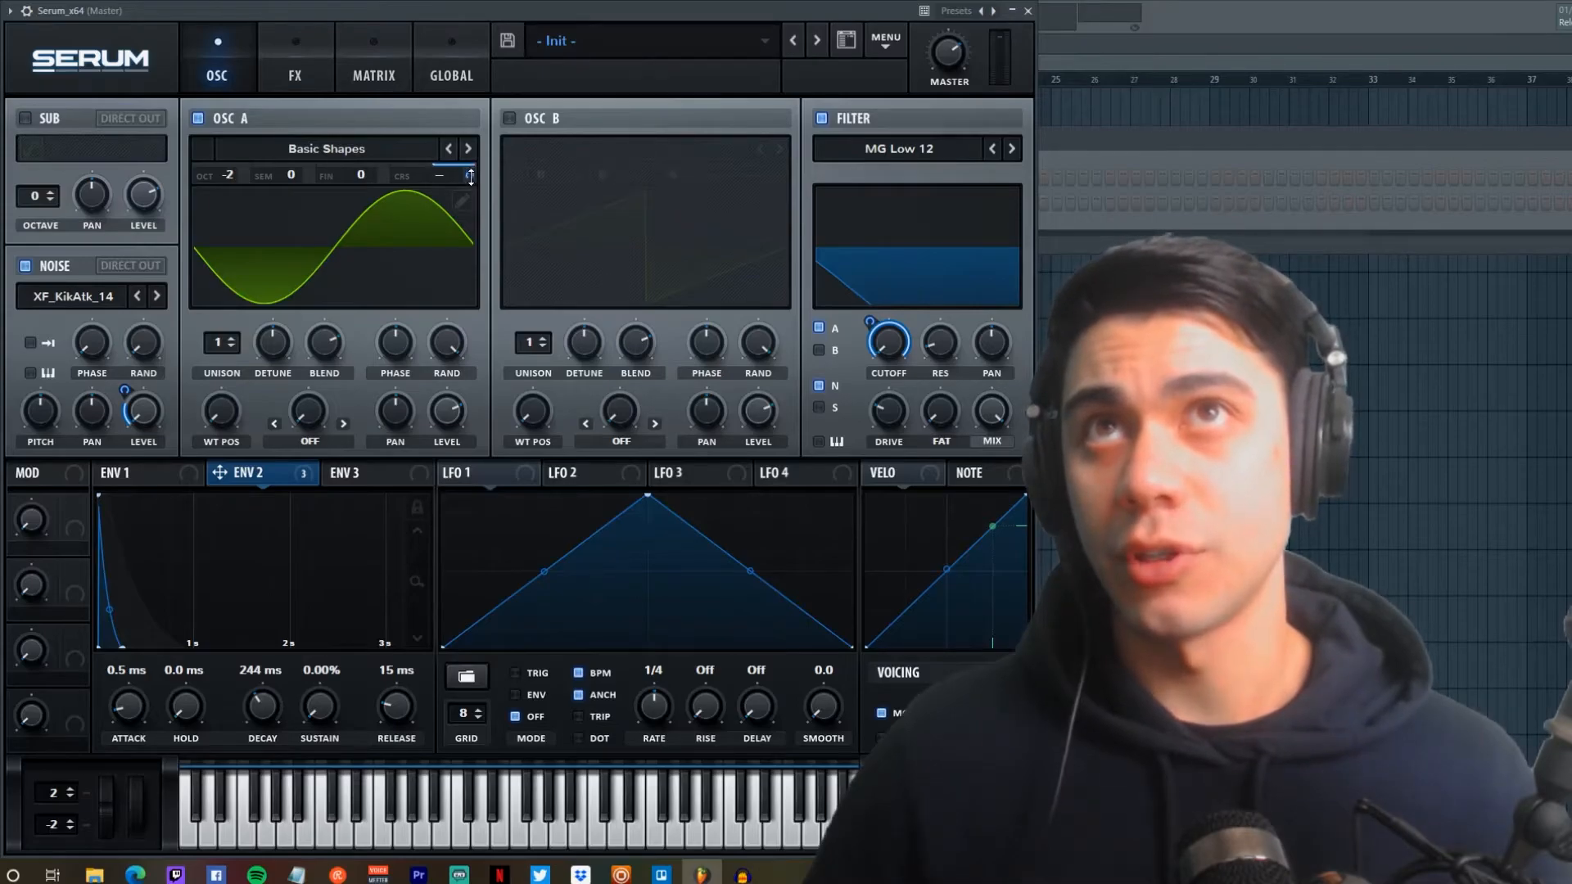
mouse_move(471, 177)
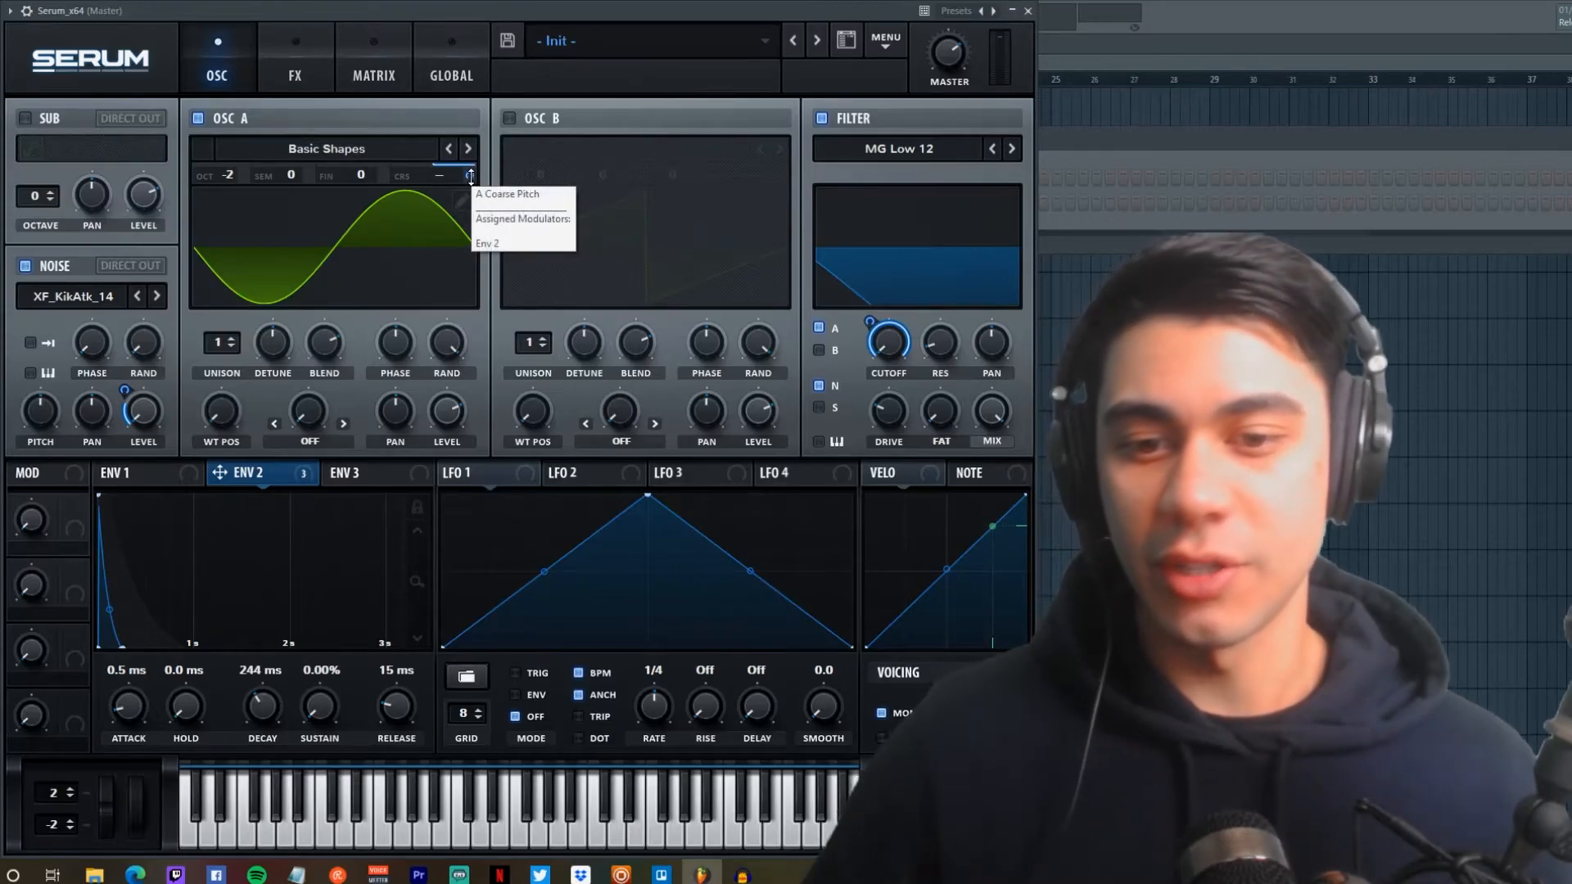
click(471, 176)
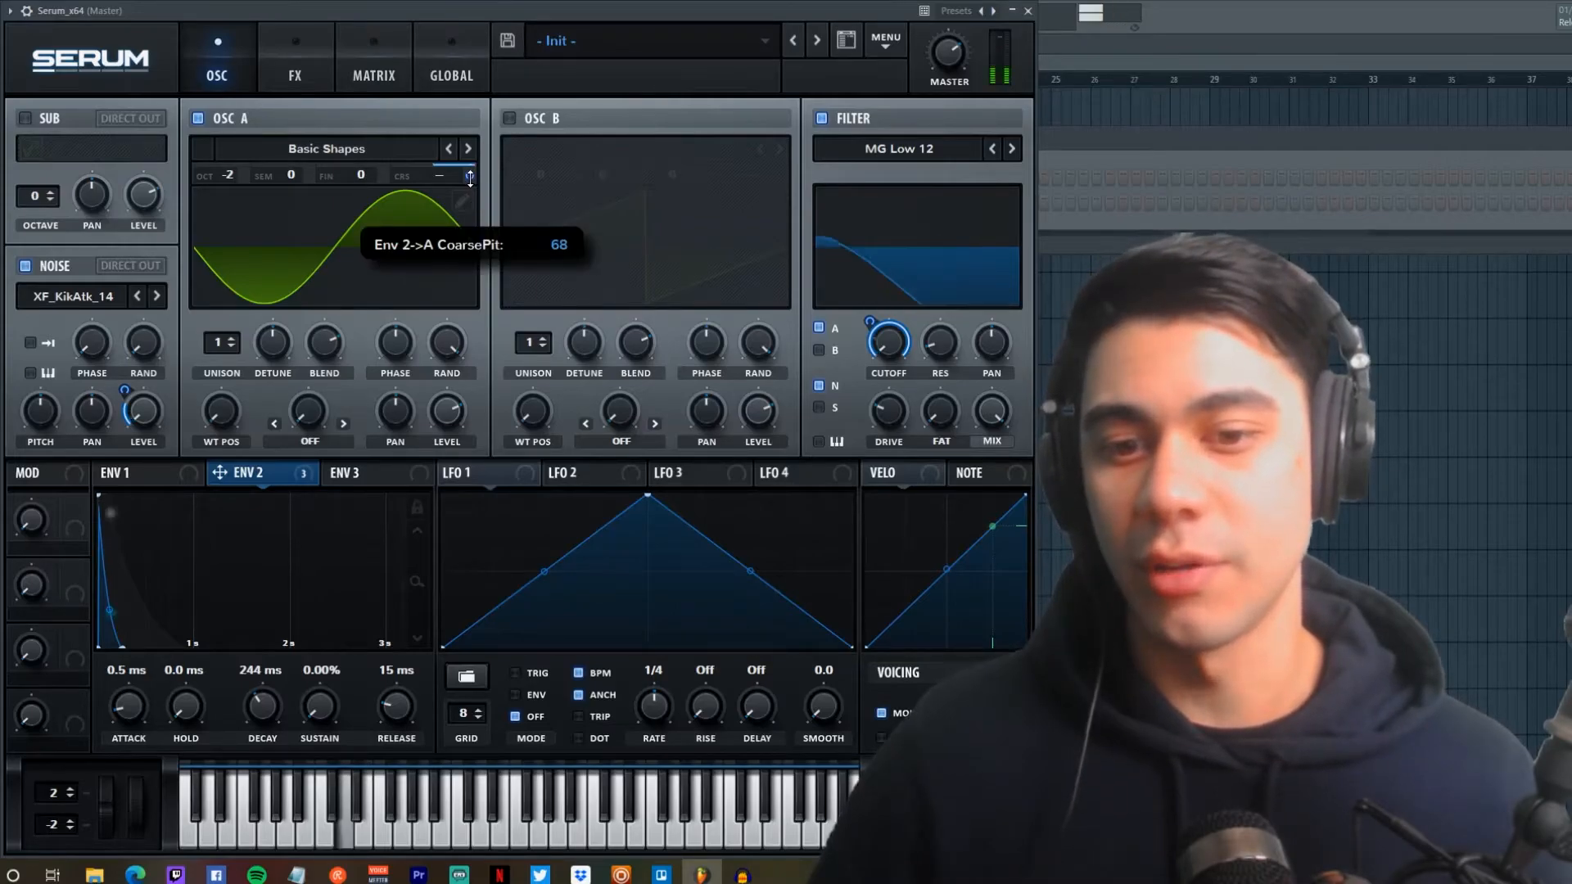
drag(471, 176, 469, 277)
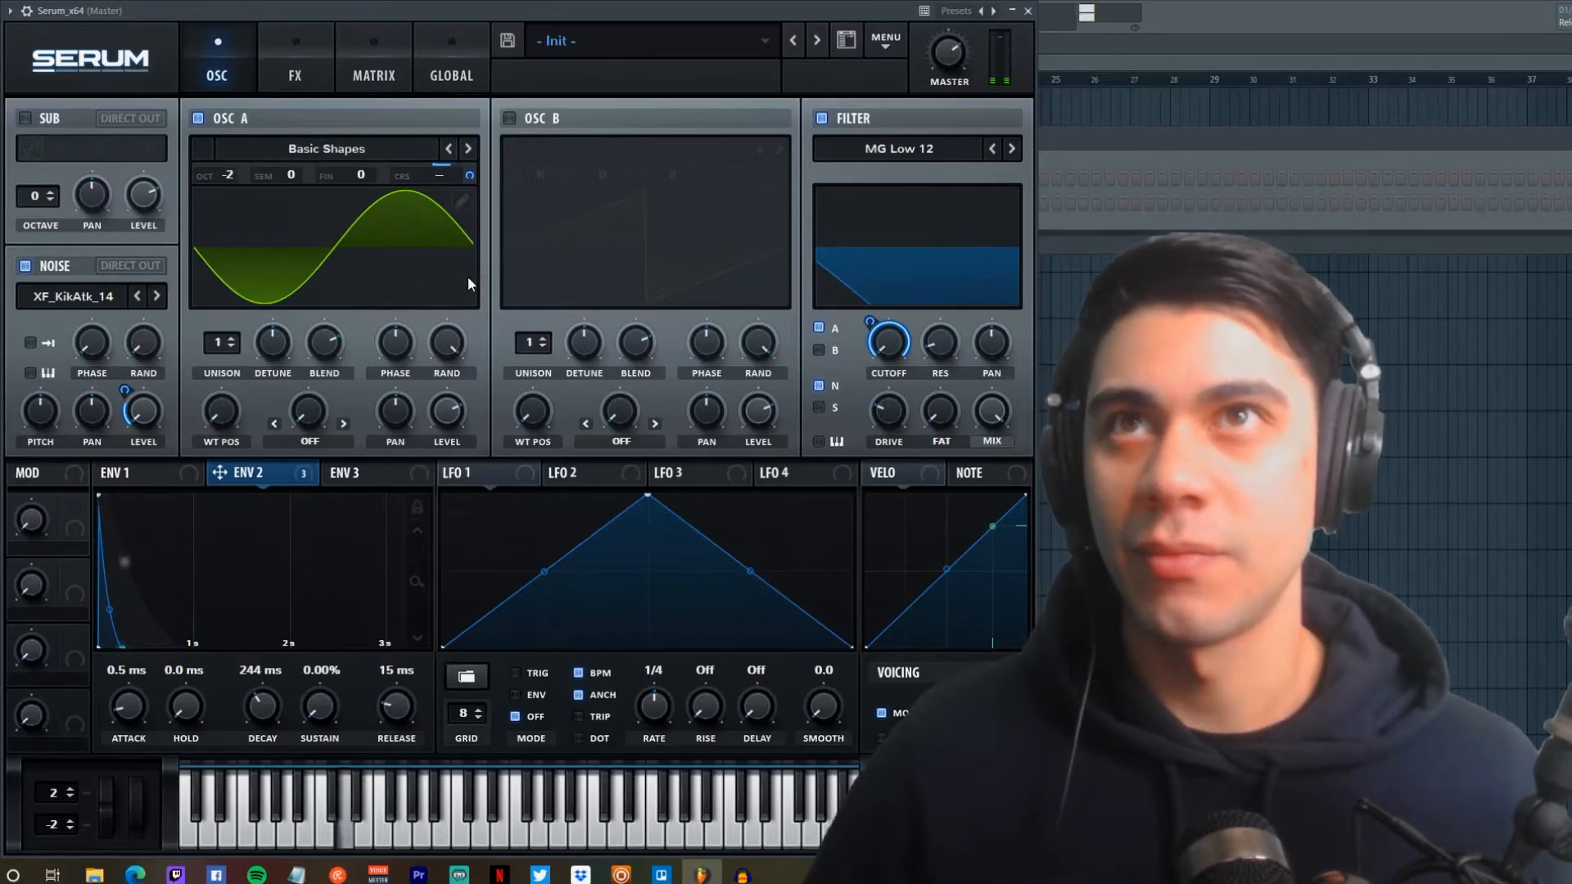
click(122, 396)
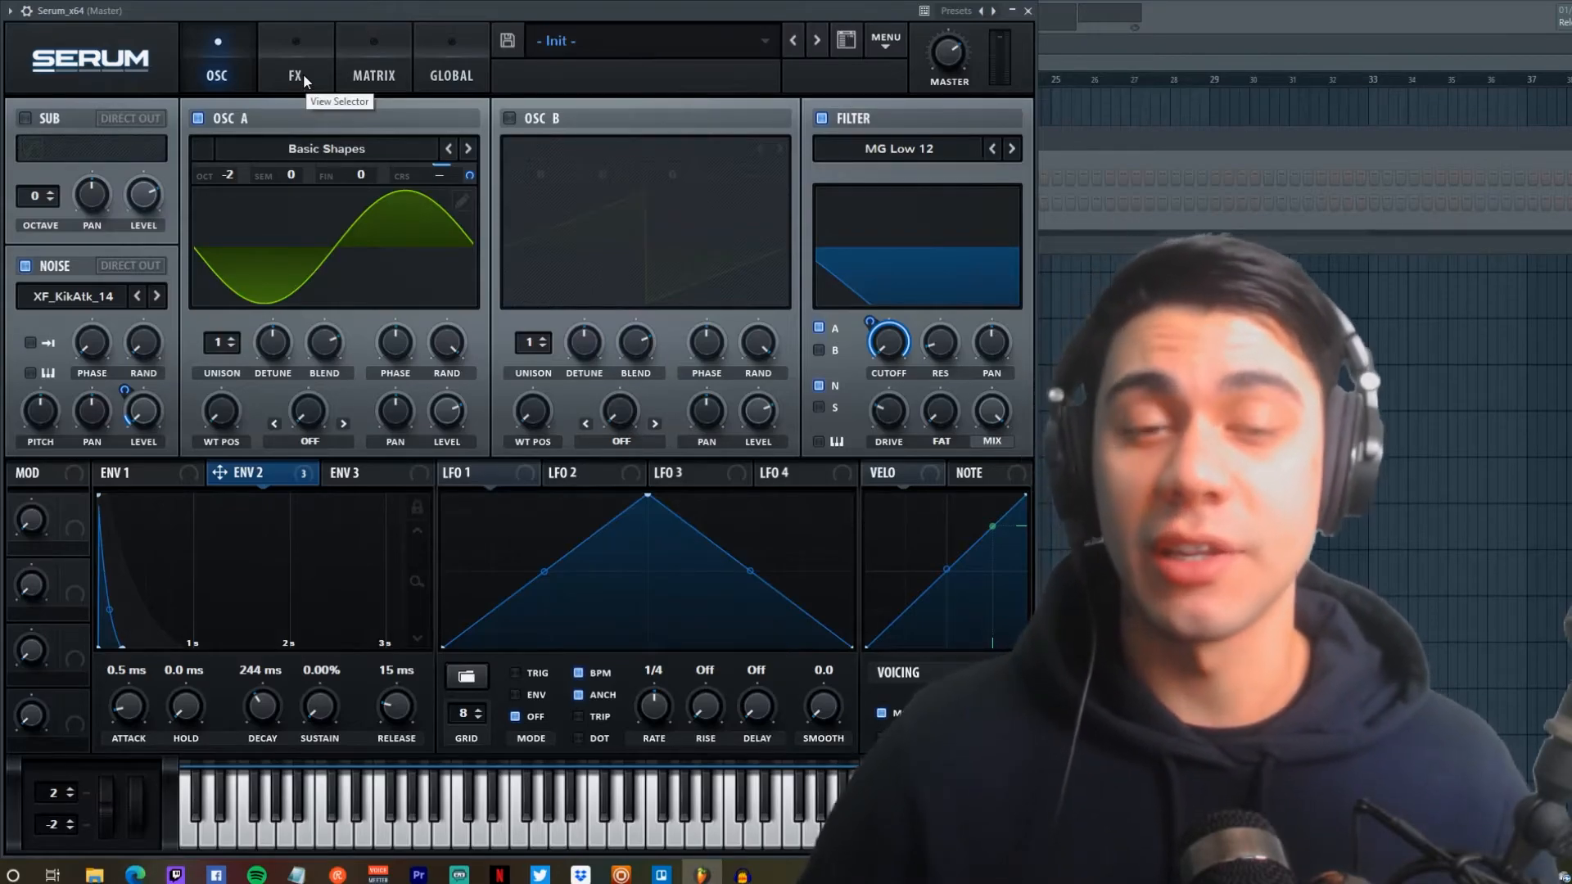
Step: Enable the Compressor with a threshold around -20.7 dB and shorter release and attack
click(303, 74)
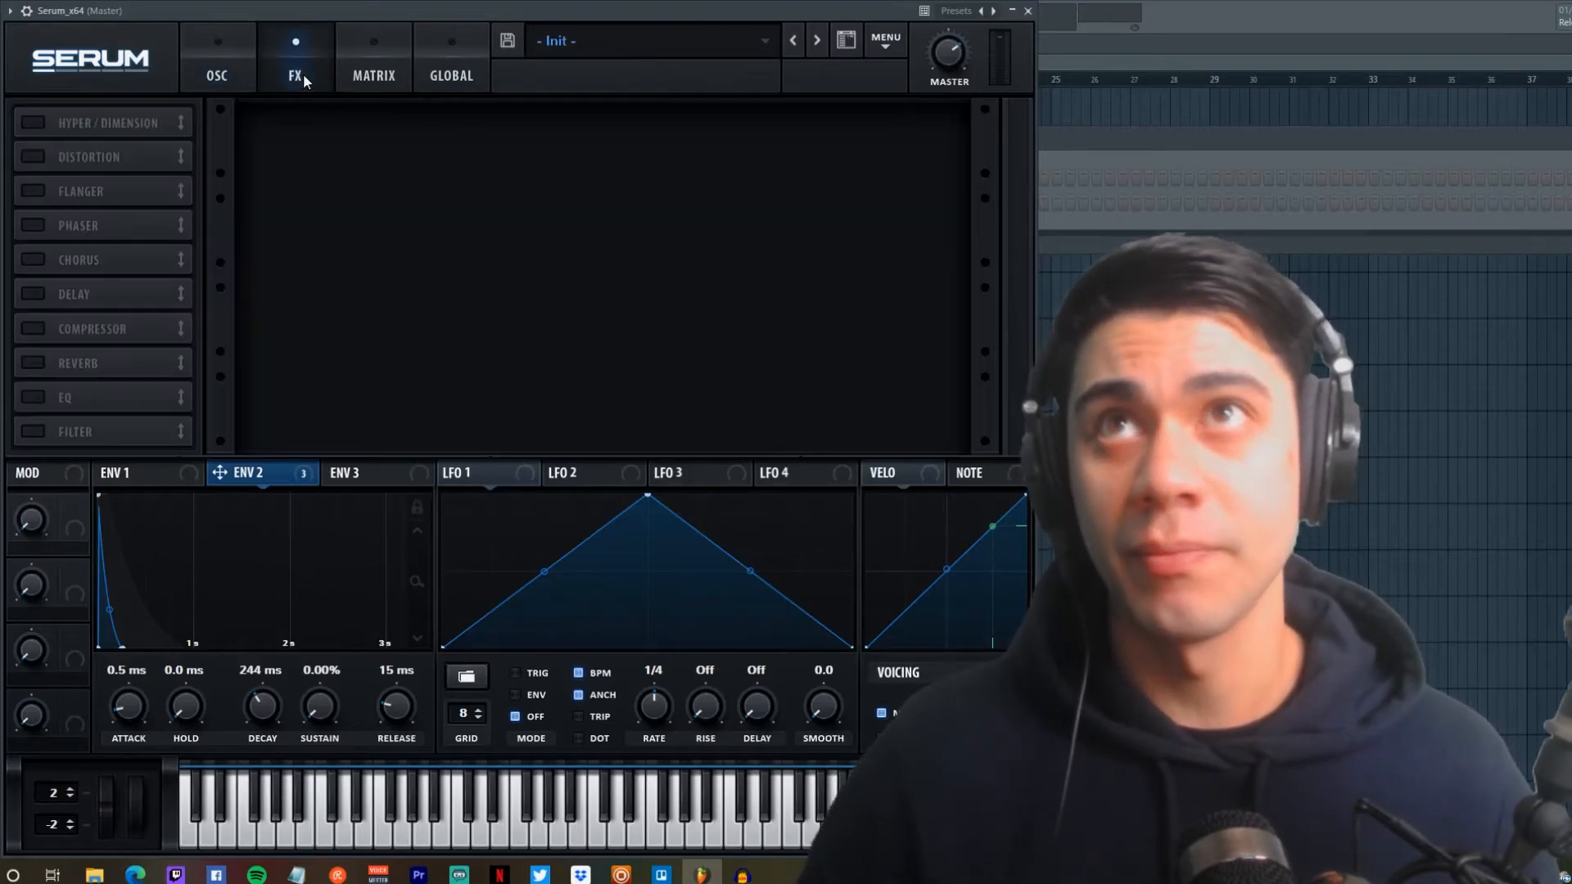
click(34, 328)
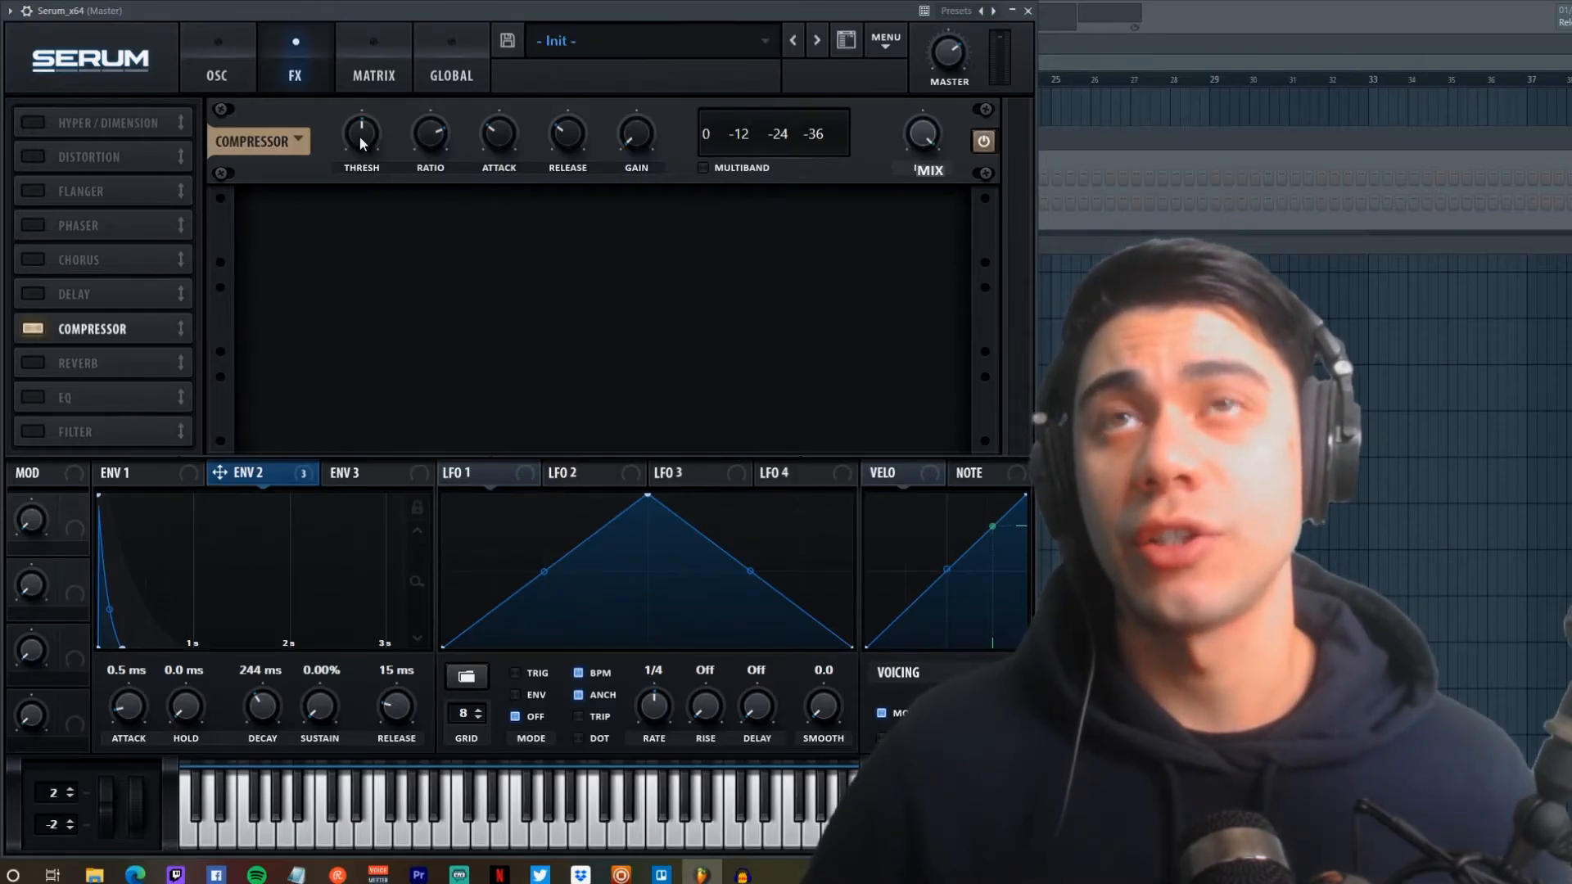
drag(357, 146, 359, 129)
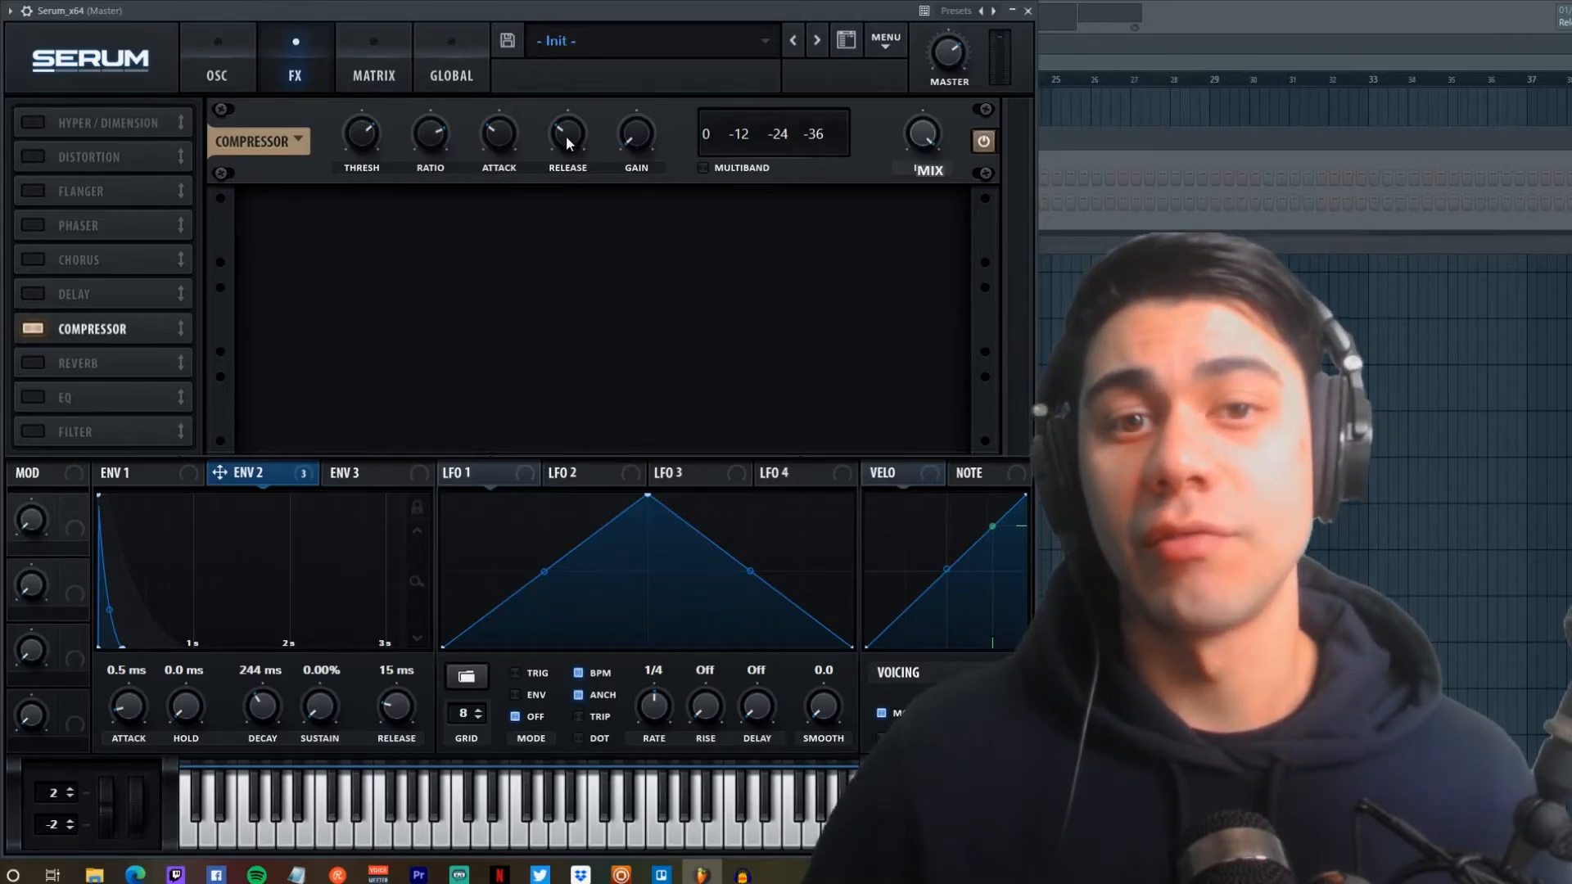
drag(567, 135, 569, 141)
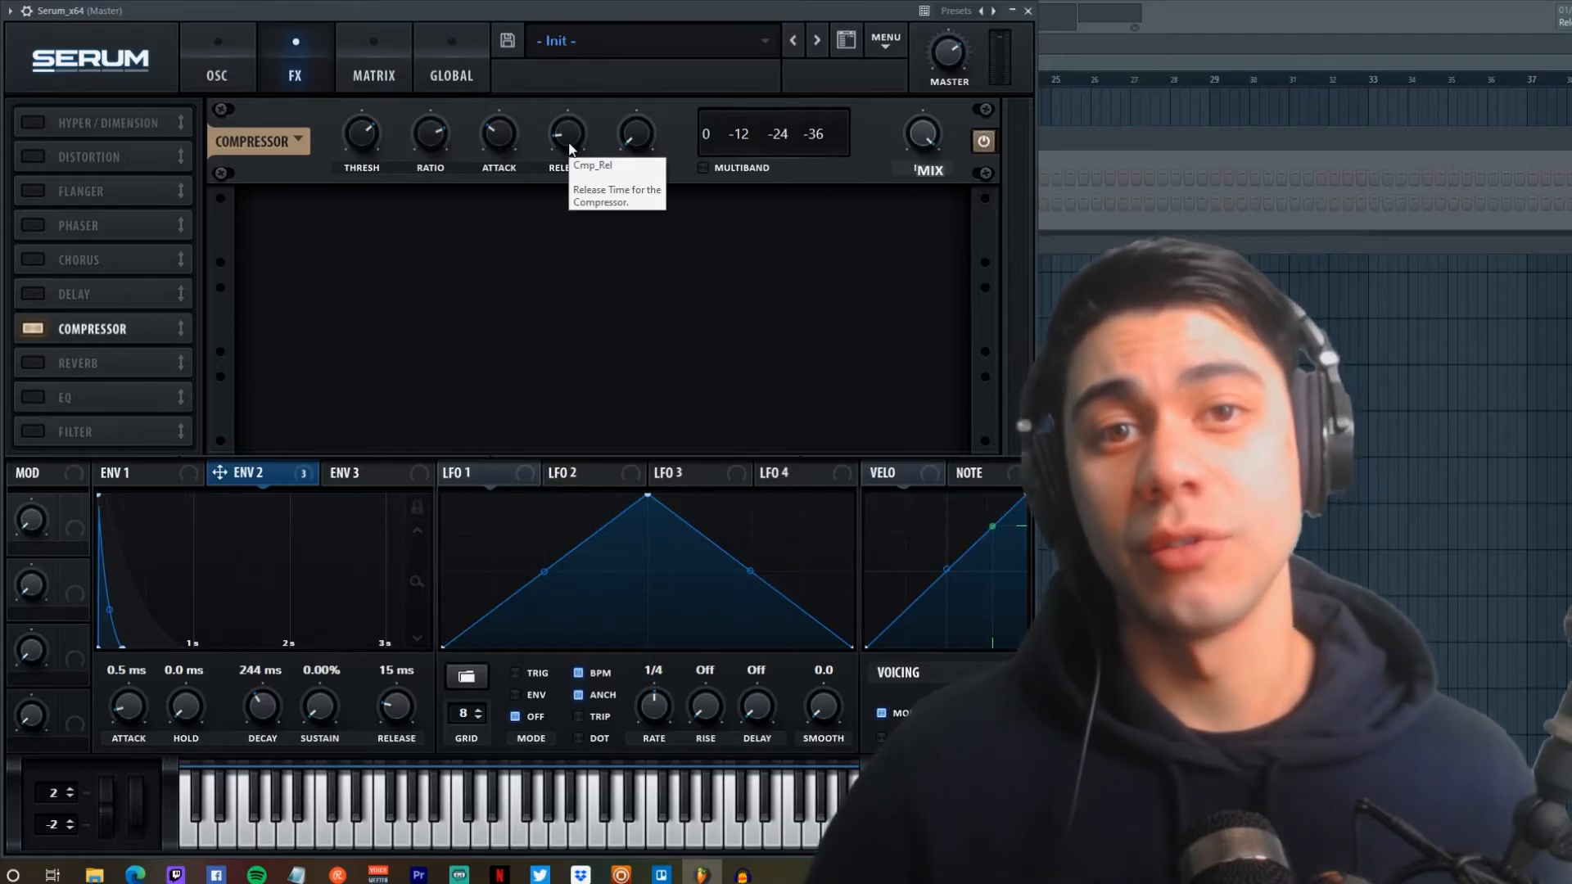
drag(501, 134, 502, 142)
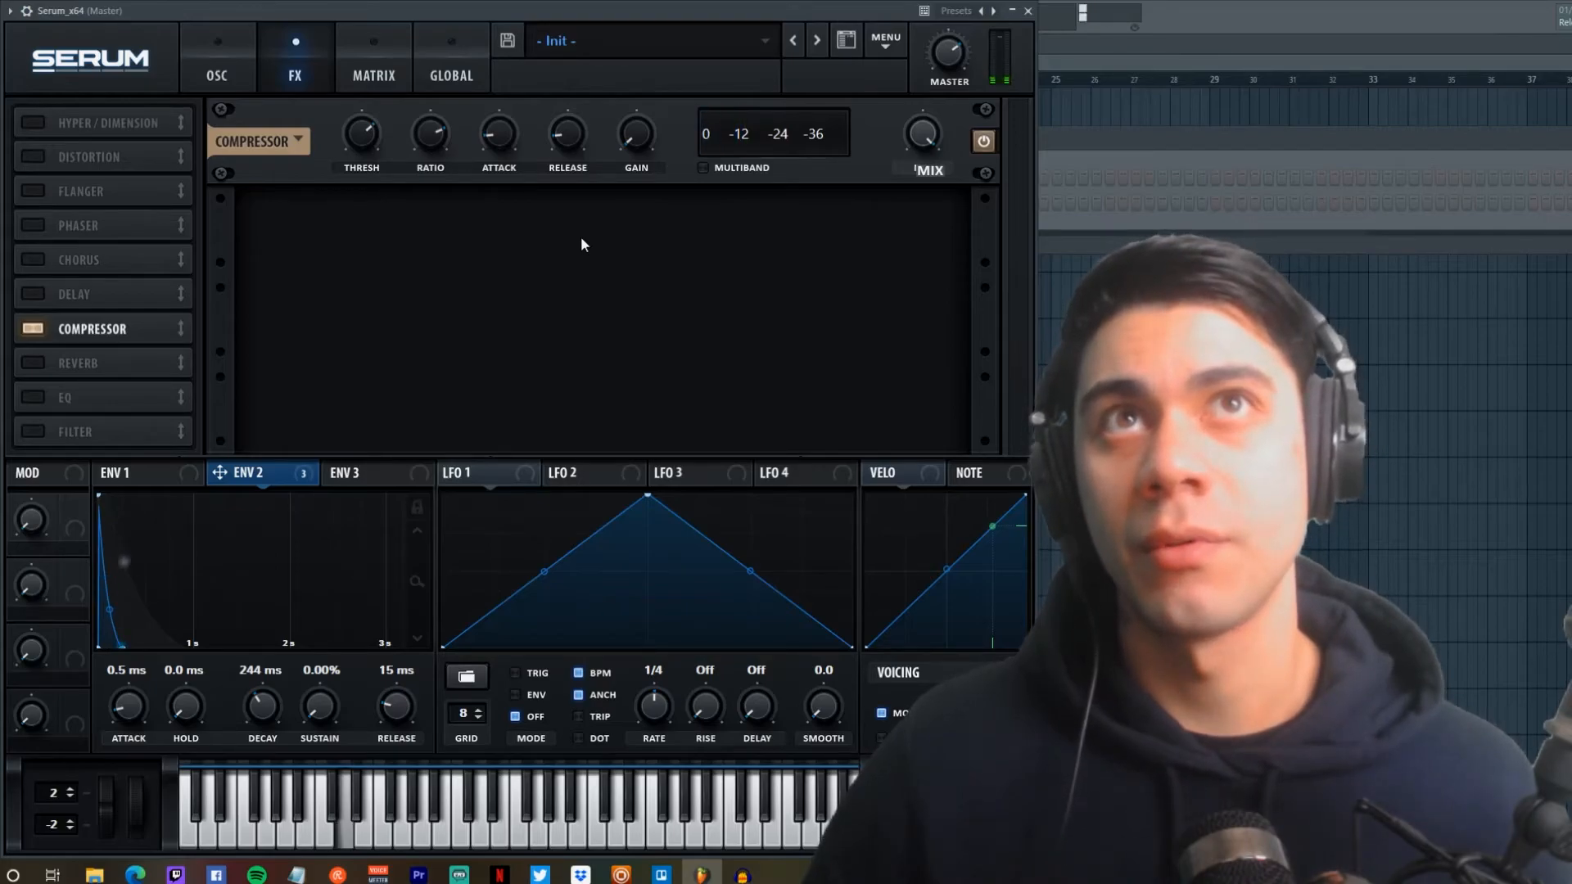
Step: Enable Distortion after the Compressor, turn its mix down, and set its type to Diode 1
click(33, 154)
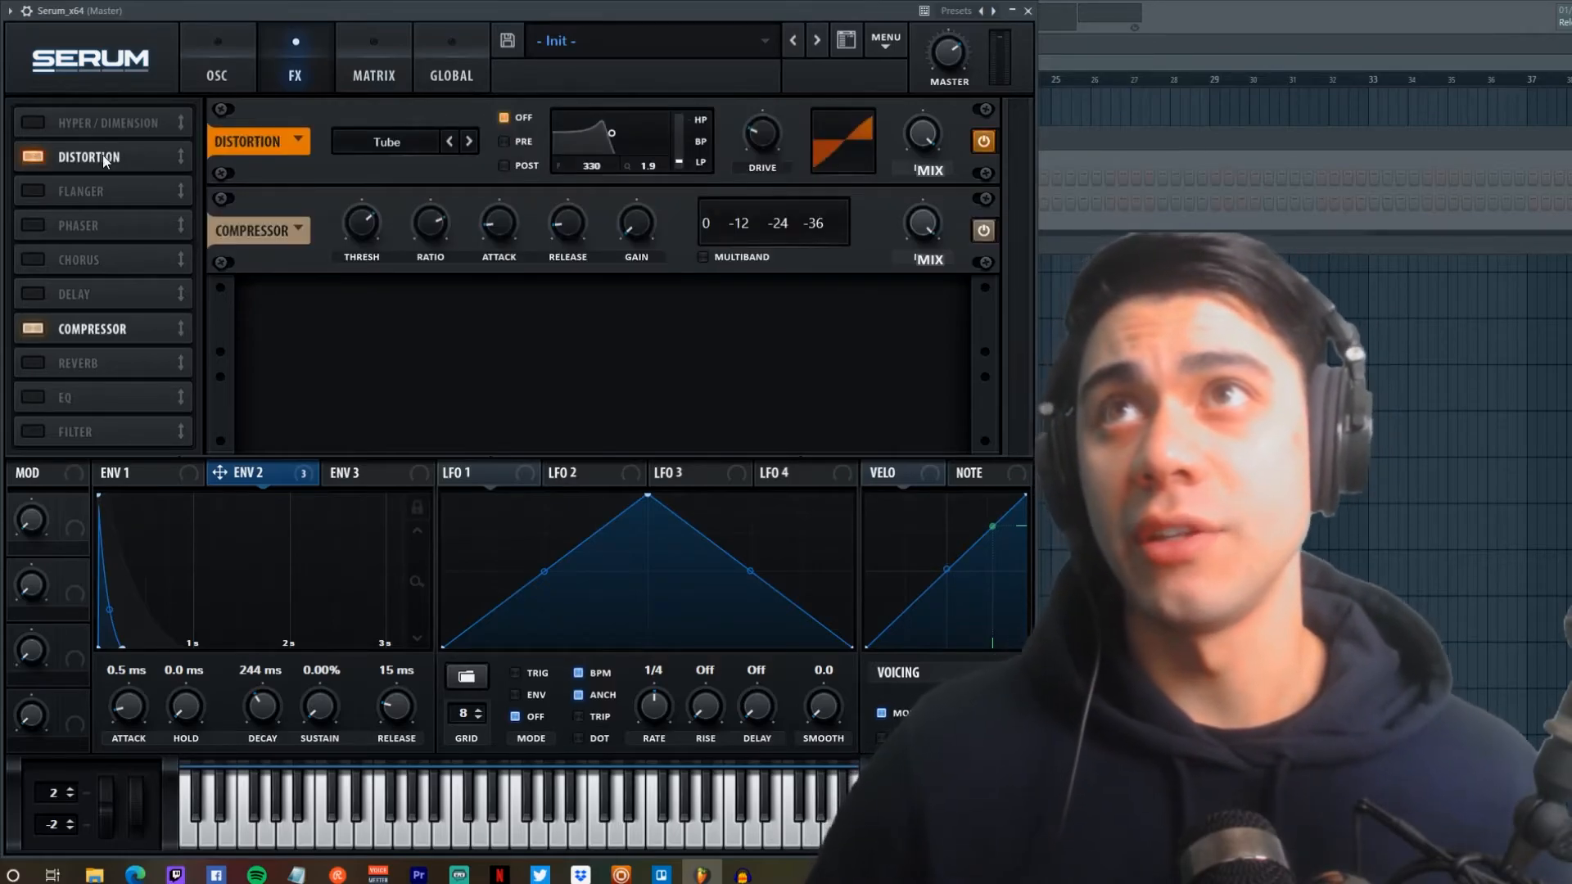
drag(102, 159, 96, 328)
drag(921, 226, 899, 377)
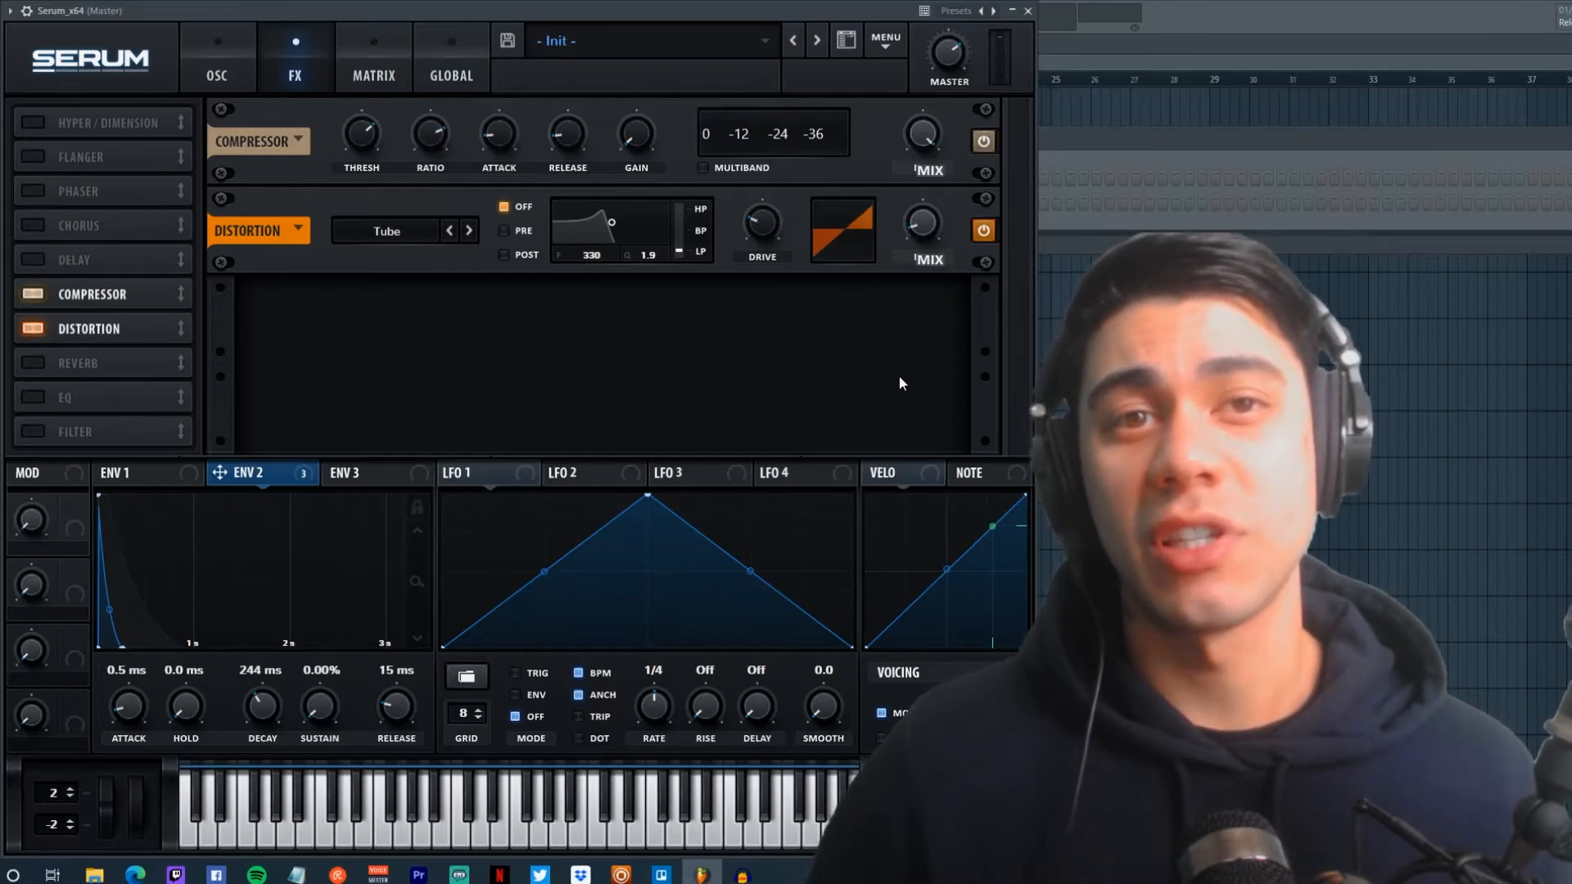
click(359, 222)
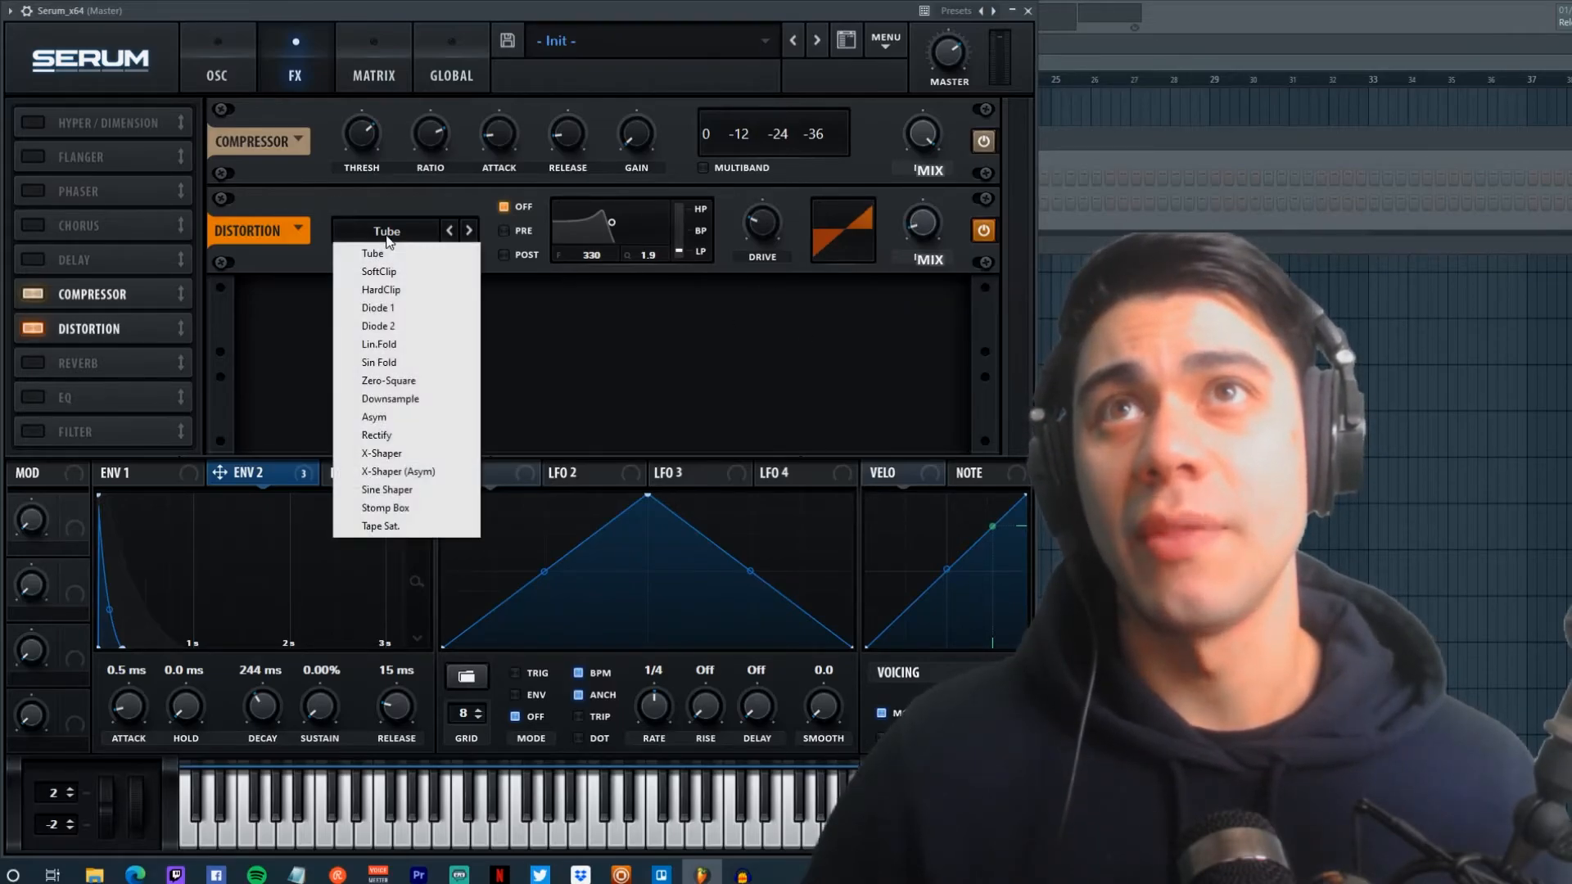
click(375, 363)
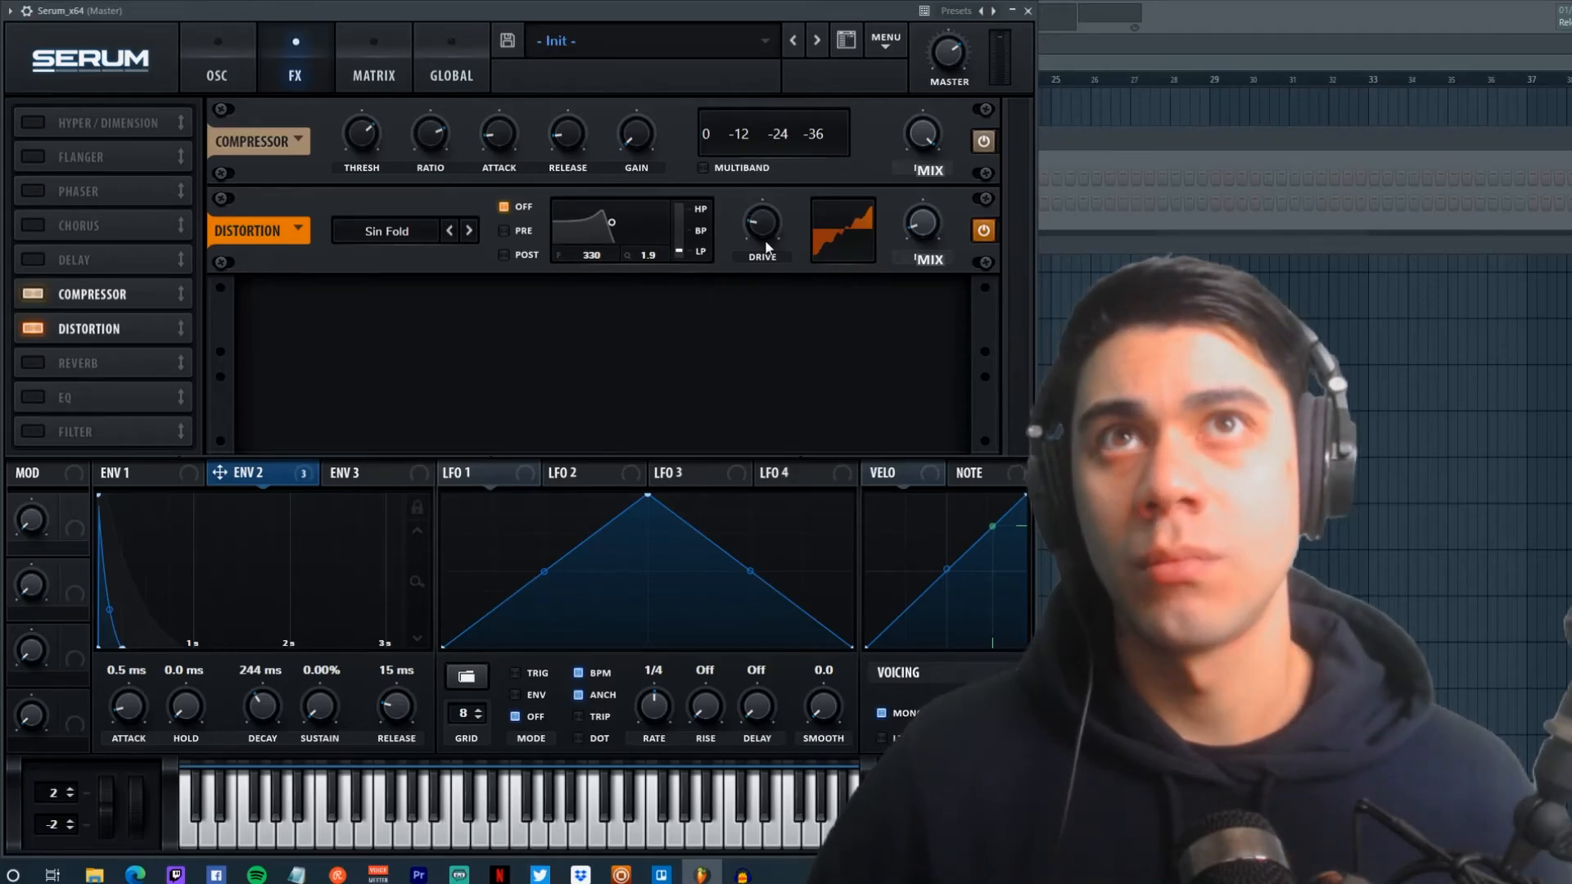
click(449, 231)
click(450, 231)
click(449, 231)
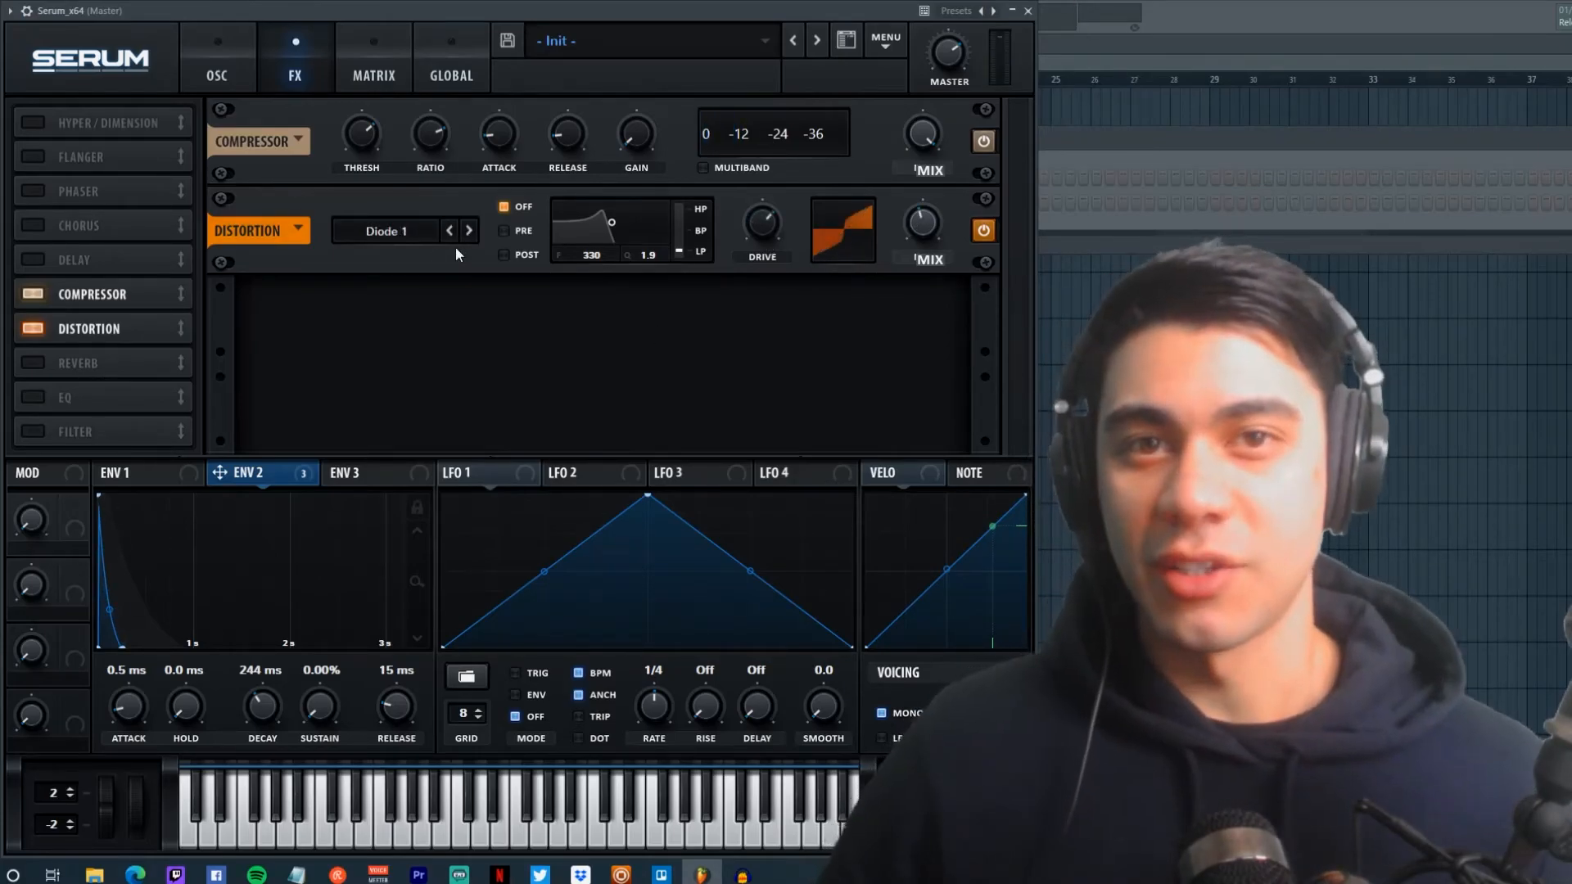